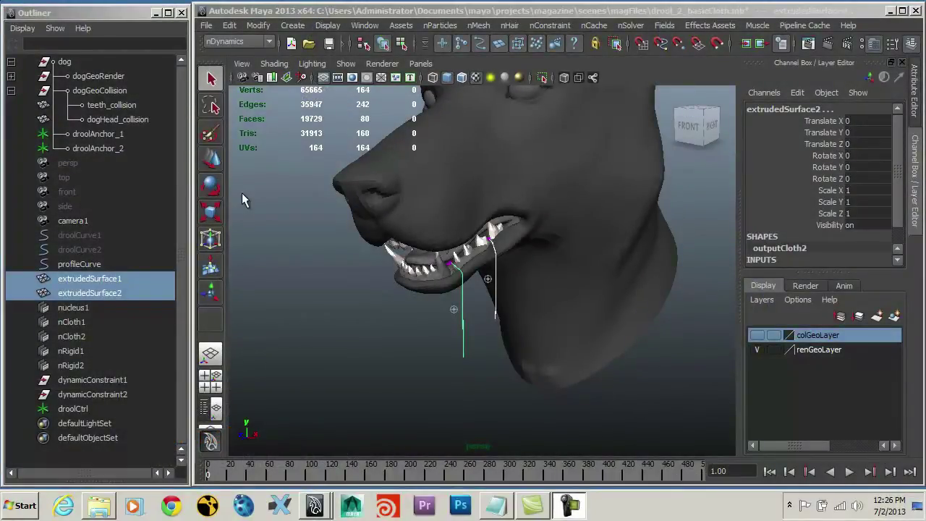
# Play the cloth simulation of the two drool strands from frame 1, stop it, and return to the first frame
pyautogui.click(850, 471)
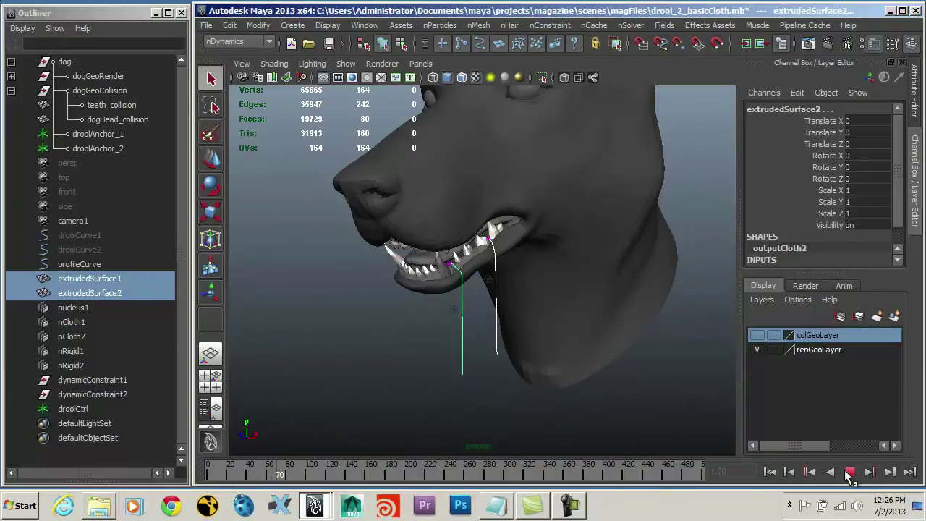
pyautogui.click(849, 471)
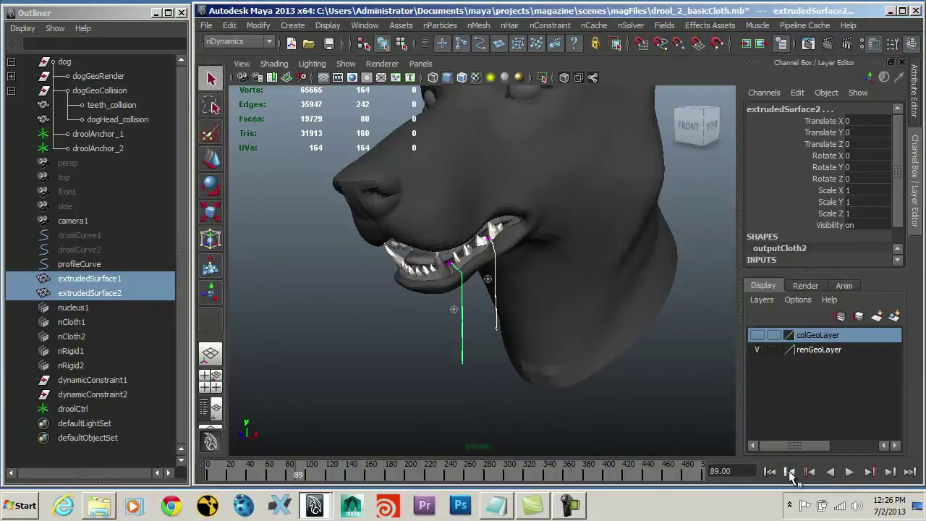
pyautogui.click(769, 472)
pyautogui.click(849, 472)
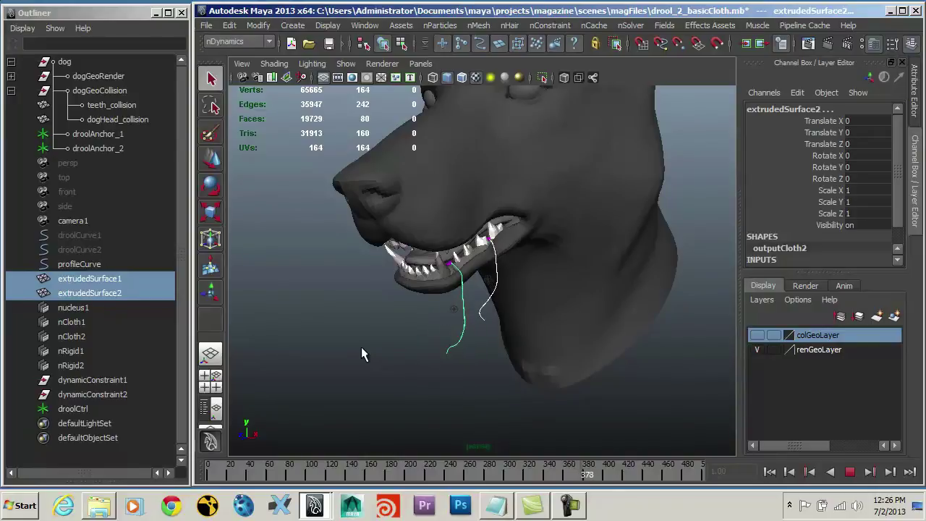
pyautogui.press('Escape')
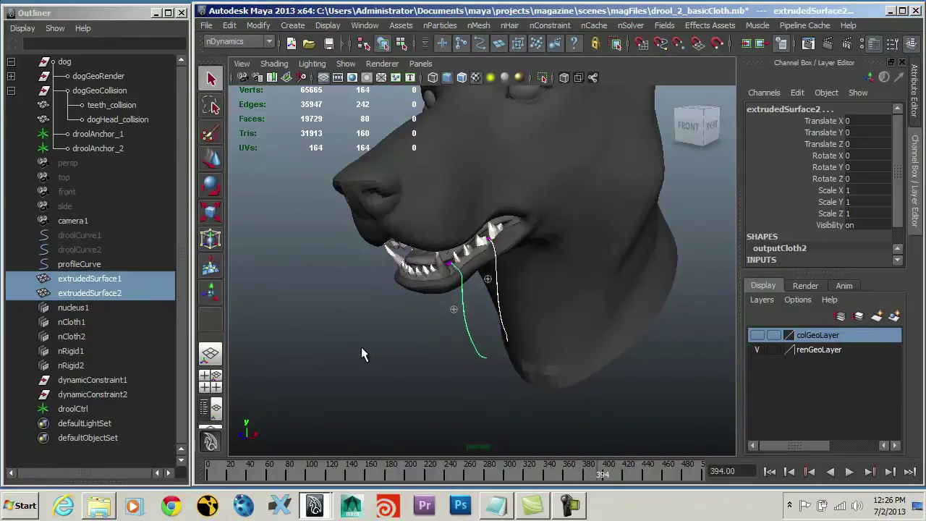
pyautogui.click(769, 471)
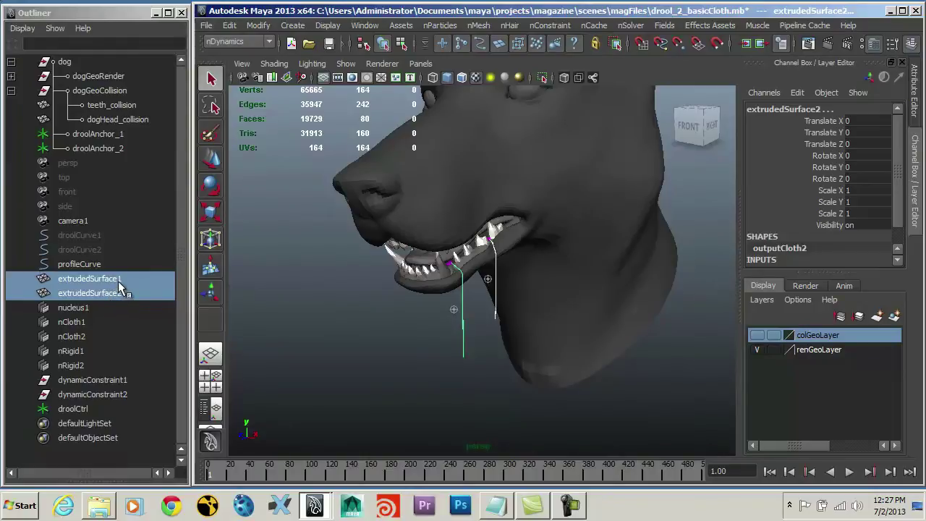
# Combine extrudedSurface1 and extrudedSurface2 into a single polygon mesh
pyautogui.click(274, 282)
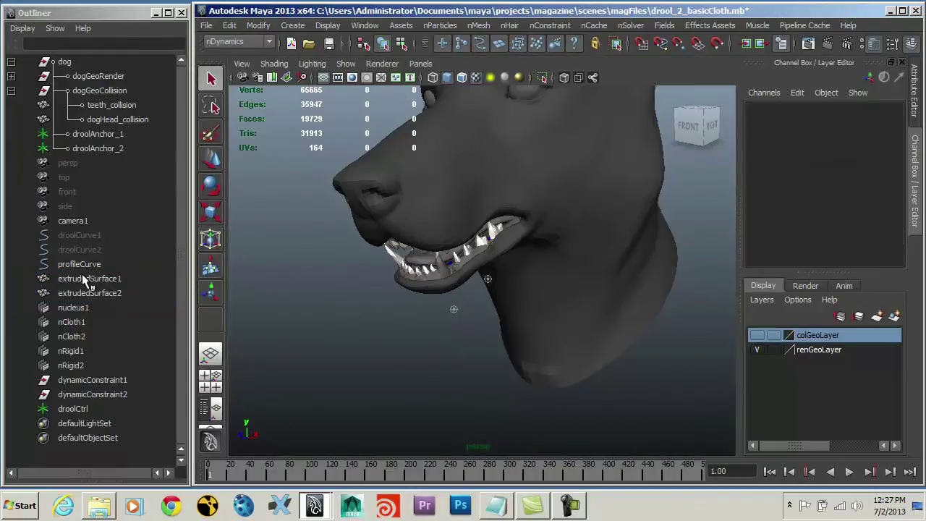
pyautogui.moveTo(81, 277); pyautogui.dragTo(101, 294)
pyautogui.click(239, 41)
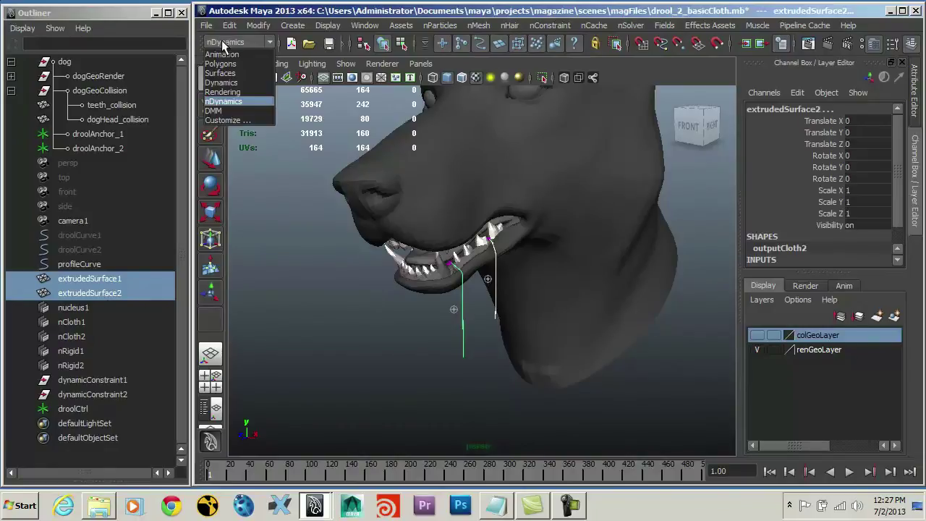
pyautogui.click(224, 60)
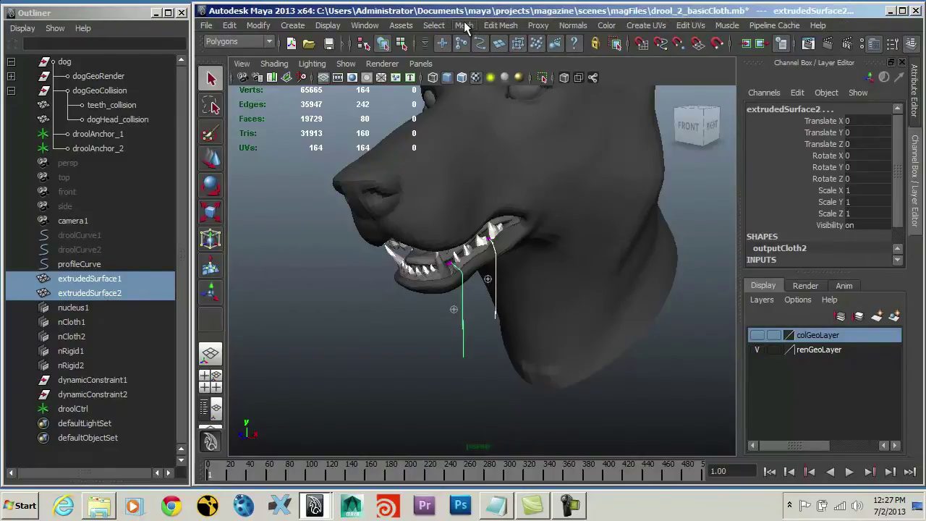
pyautogui.click(463, 26)
pyautogui.click(483, 47)
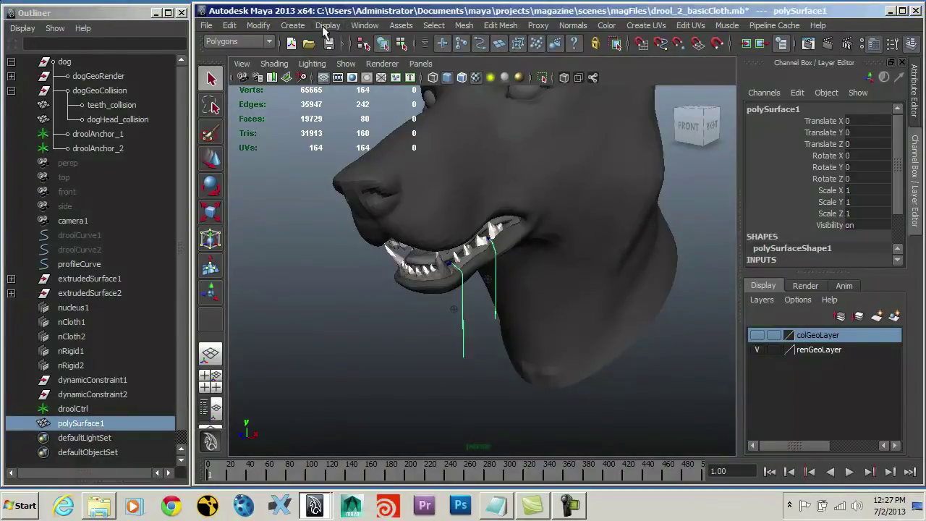
# Create a surface emitter on the combined drool mesh with Emit from Object, using the nucleus1 solver and a rate of 10 particles/sec
pyautogui.click(223, 42)
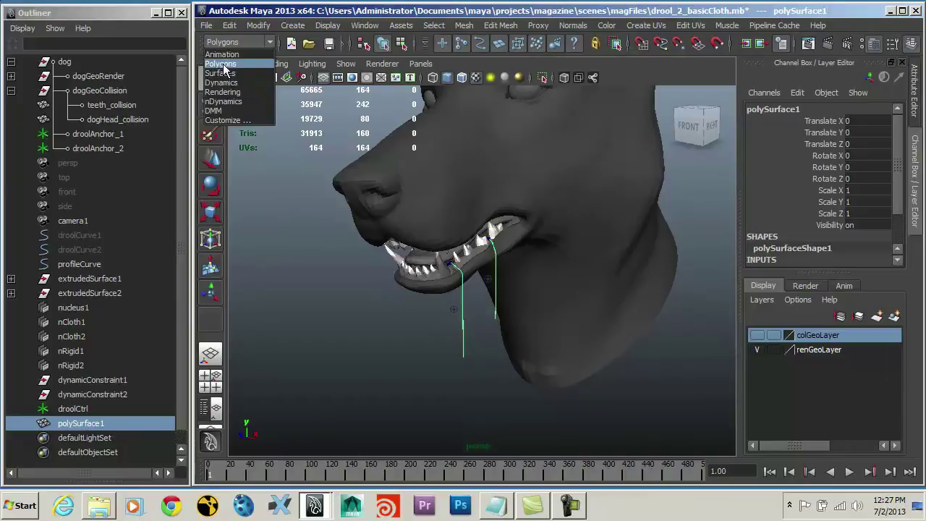
pyautogui.click(224, 101)
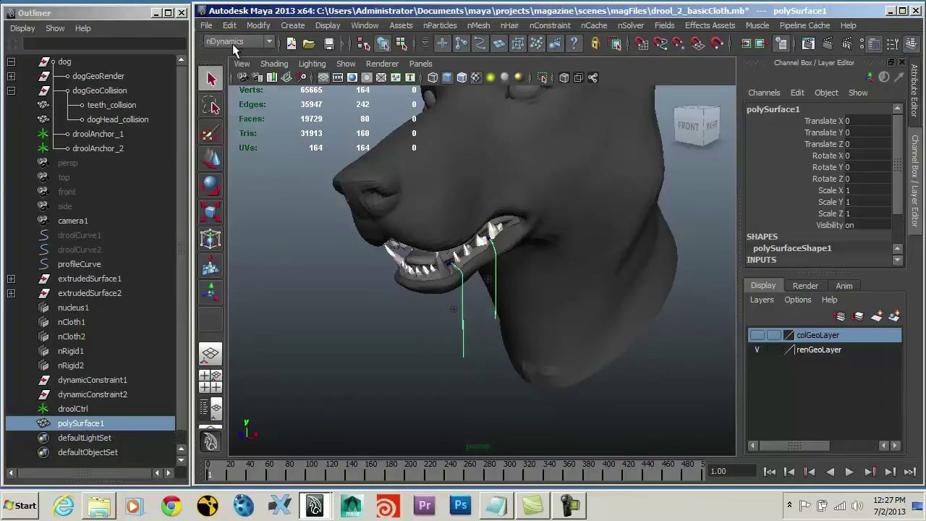
pyautogui.click(440, 26)
pyautogui.moveTo(446, 45)
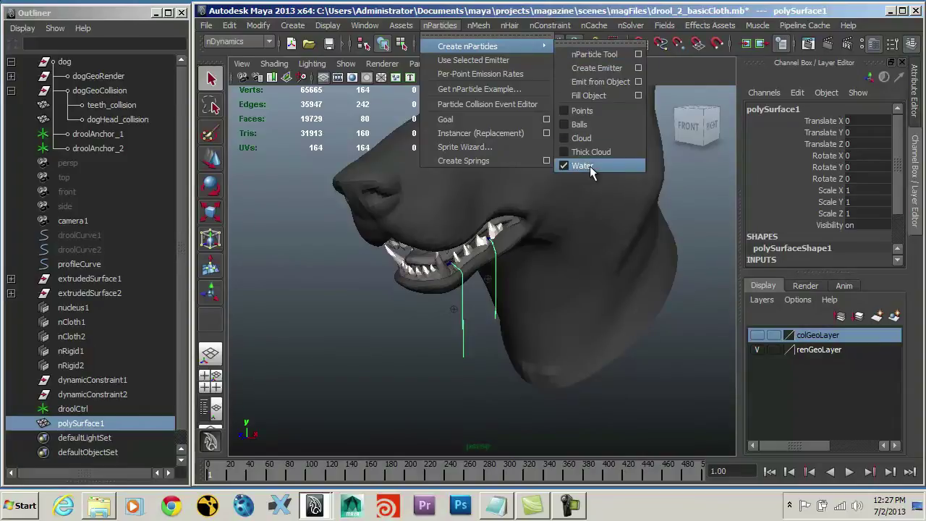
pyautogui.click(639, 82)
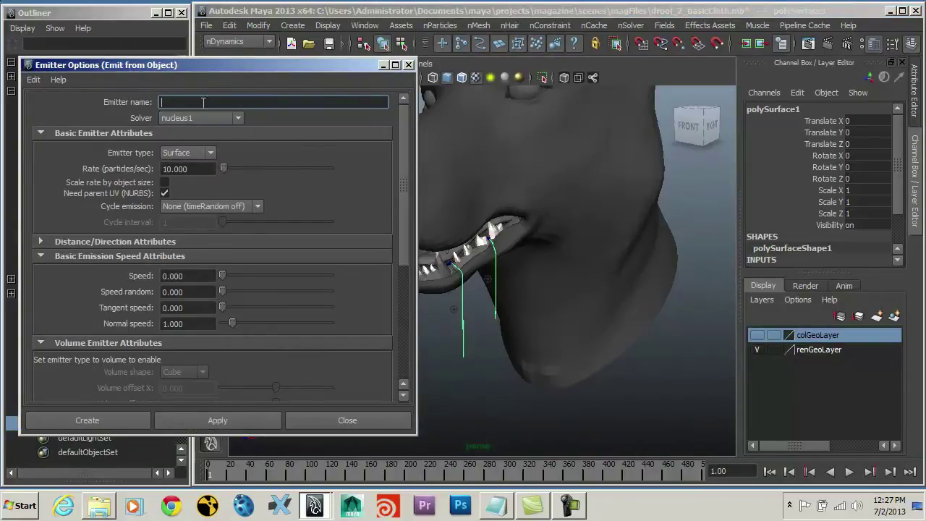
pyautogui.moveTo(160, 64); pyautogui.dragTo(196, 56)
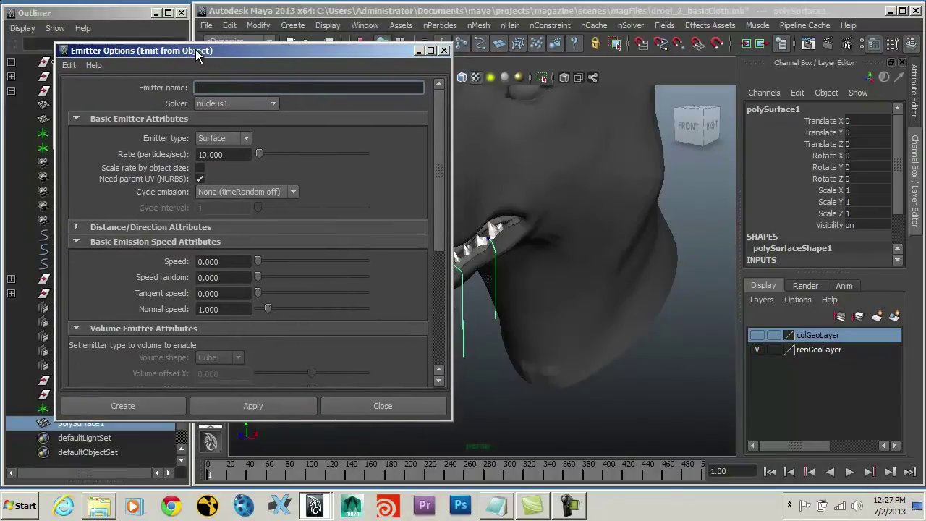
pyautogui.click(316, 87)
pyautogui.click(126, 405)
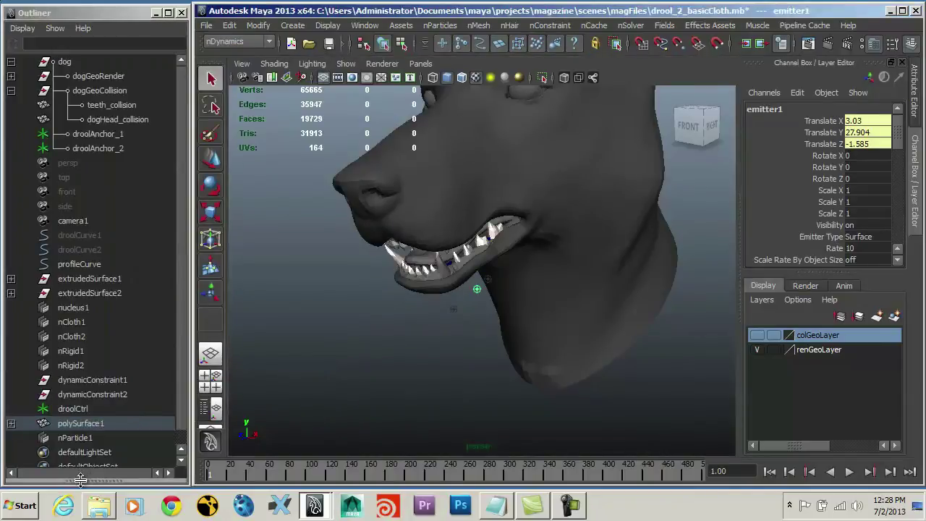
# Reveal the emitter under polySurface1 in the Outliner and play the simulation briefly to check the particle emission
pyautogui.click(11, 423)
pyautogui.scroll(-1, 69, 308)
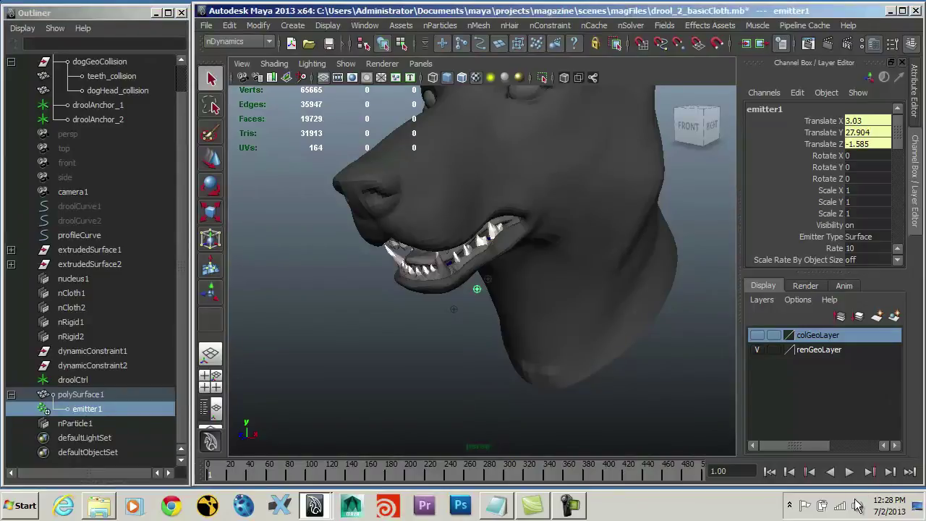
pyautogui.click(849, 471)
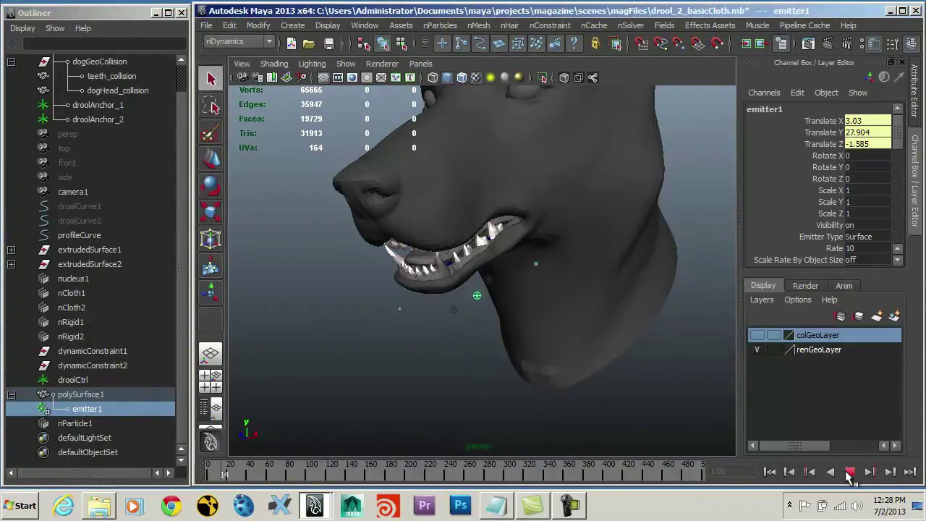
pyautogui.click(849, 471)
# Set emitter1's rate to 100, play the simulation to check the emission, and return to the first frame
pyautogui.click(858, 247)
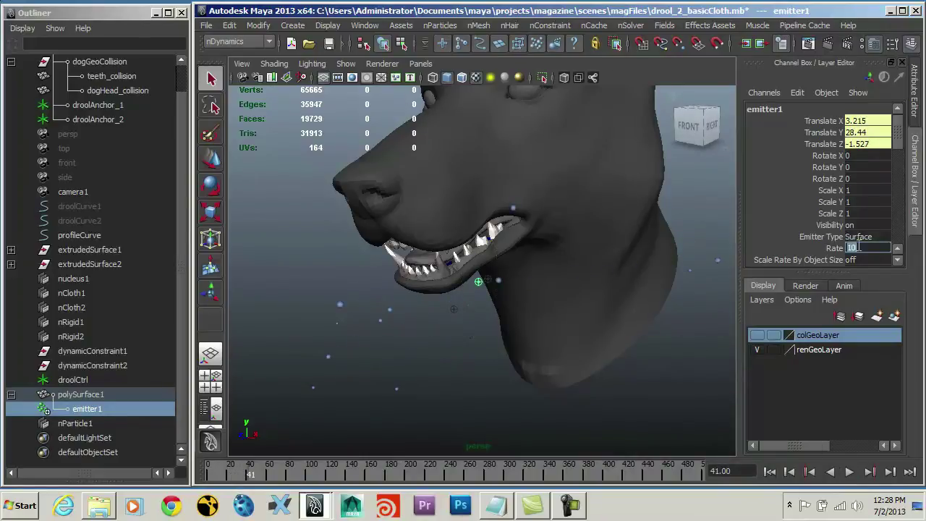
pyautogui.write('100')
pyautogui.press('Return')
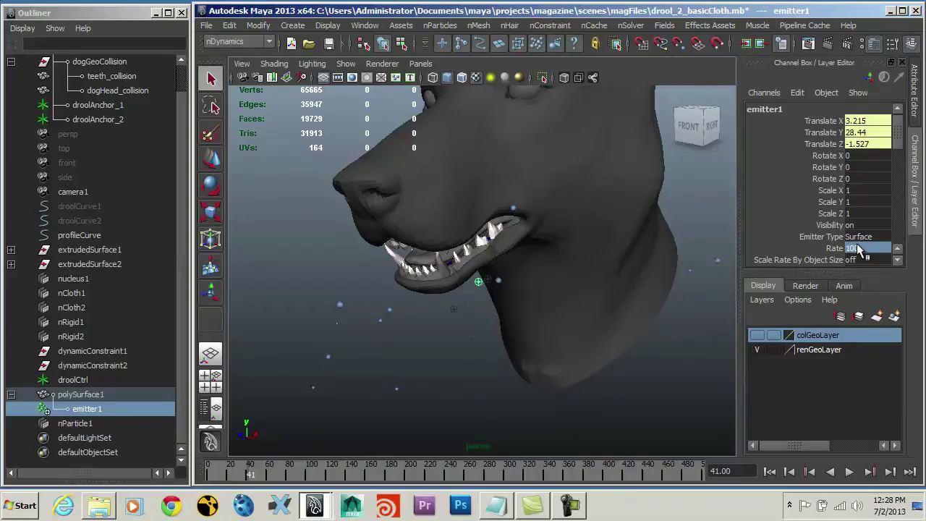
pyautogui.click(849, 471)
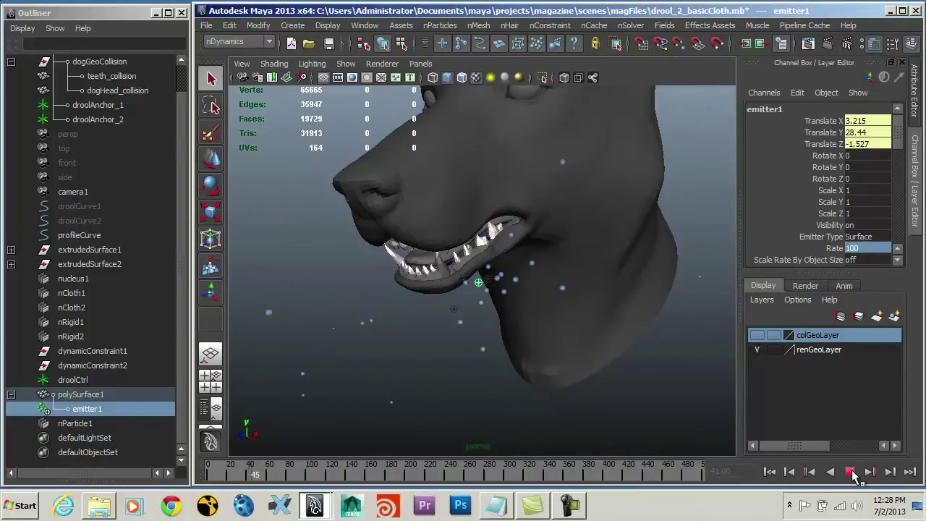
pyautogui.click(851, 471)
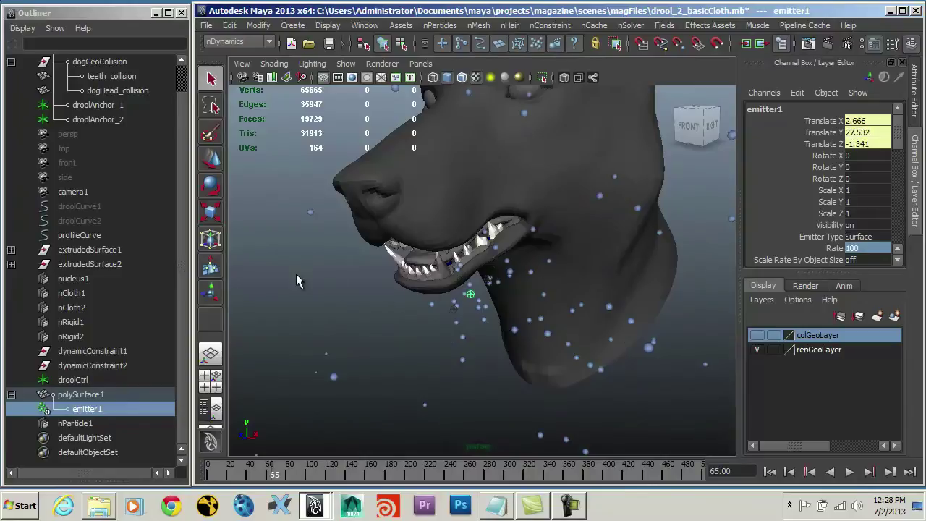
pyautogui.click(769, 471)
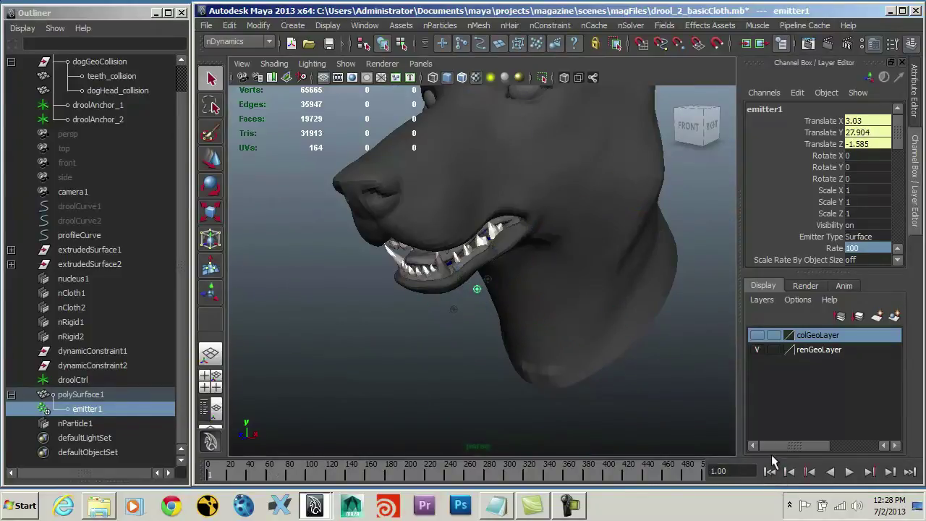
# Try a rate of 10 on emitter1 and set it back to 100
pyautogui.click(81, 411)
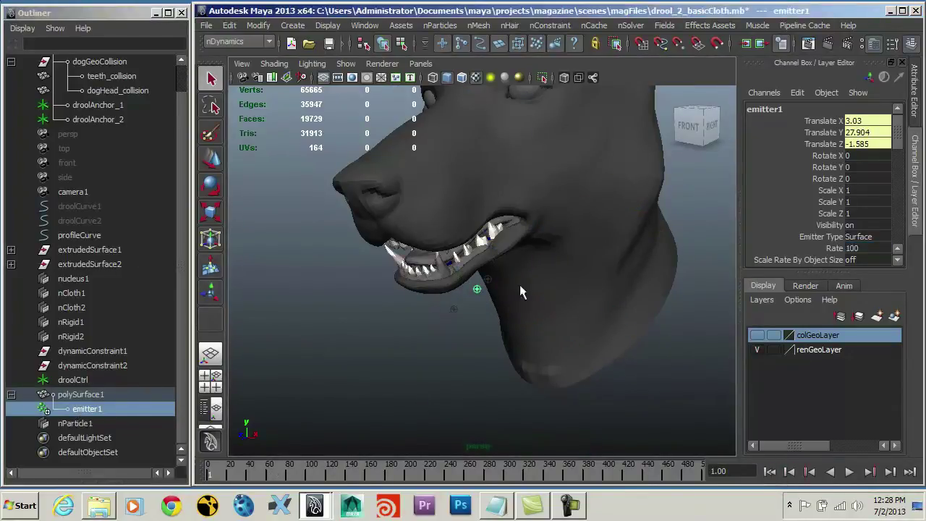
pyautogui.scroll(-3, 868, 189)
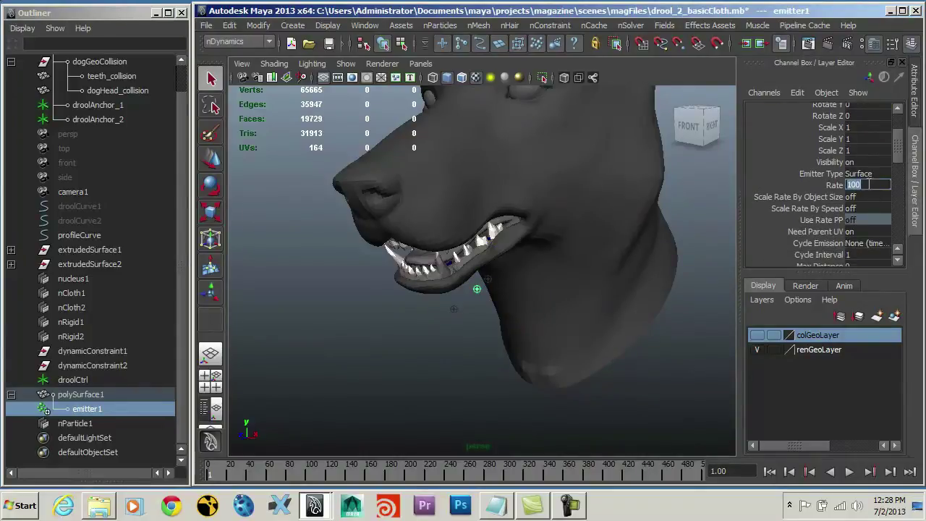
pyautogui.press('Return')
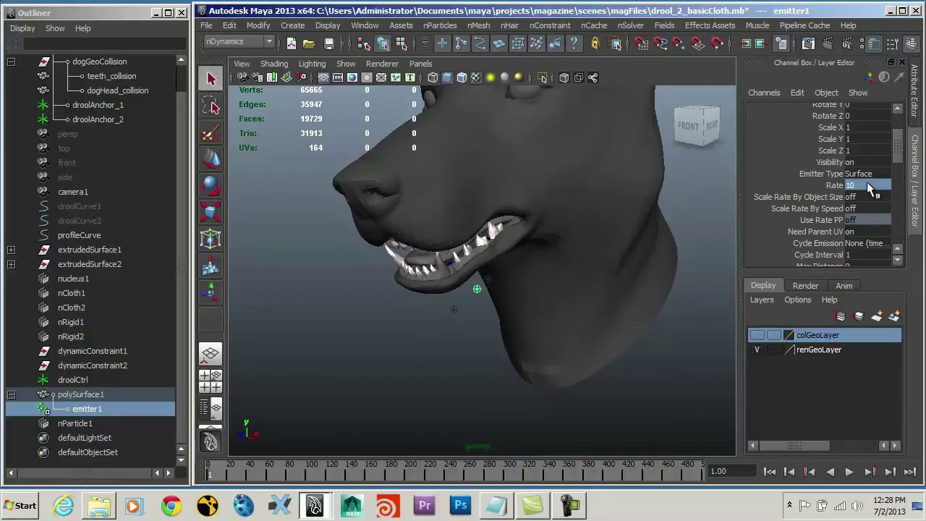
pyautogui.click(870, 187)
pyautogui.write('100')
pyautogui.press('Return')
# Play the simulation briefly with nParticle1 selected to examine how the particles spread, and clear the selection
pyautogui.moveTo(899, 150); pyautogui.dragTo(899, 179)
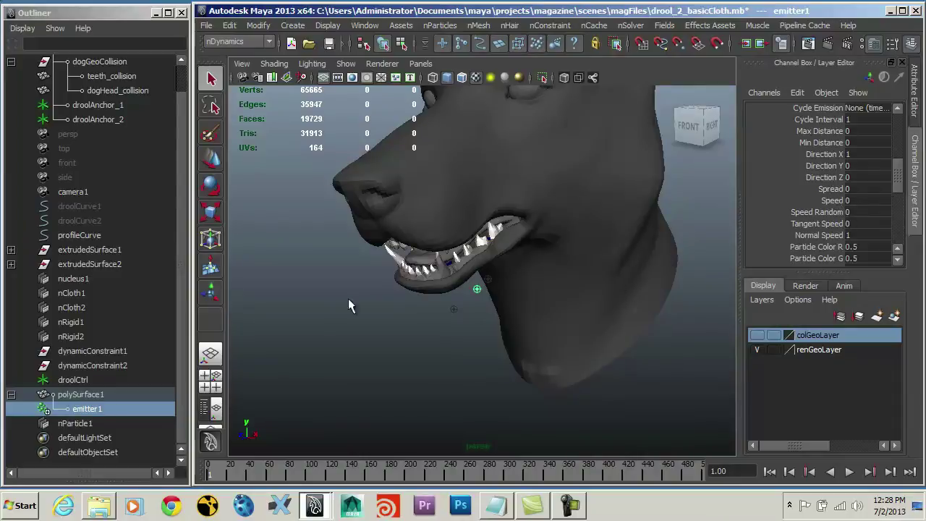
pyautogui.click(79, 423)
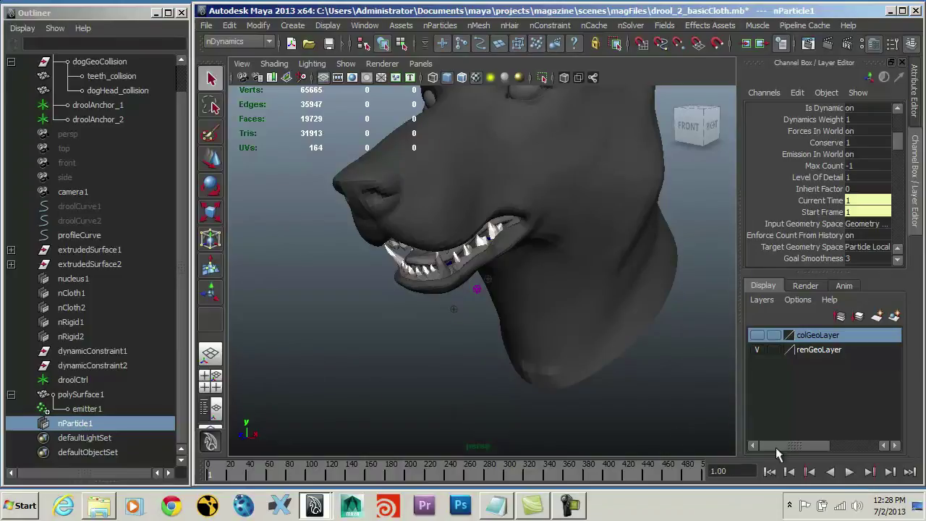
pyautogui.click(849, 471)
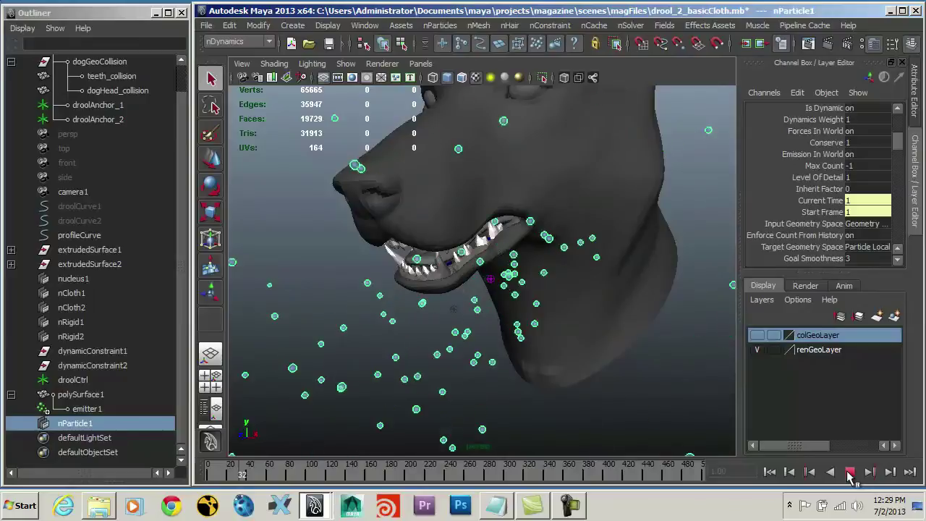
pyautogui.click(849, 470)
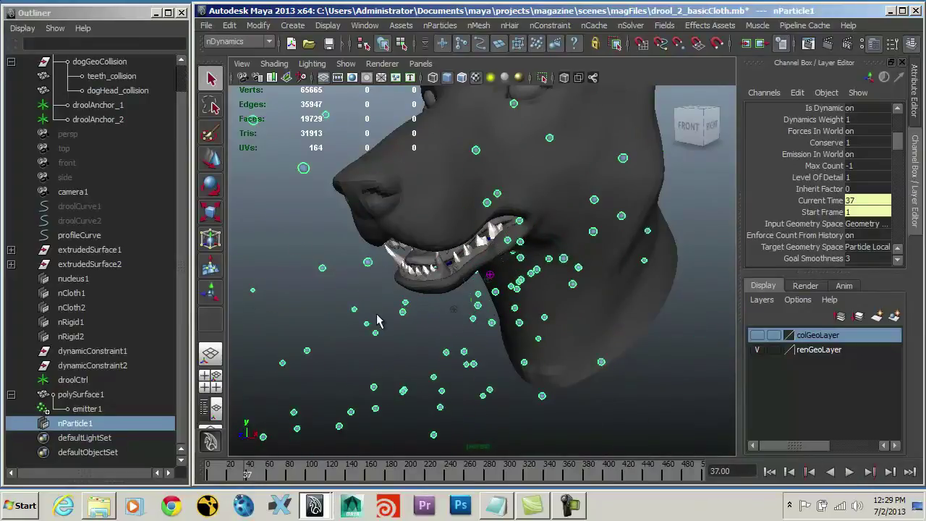
pyautogui.click(333, 299)
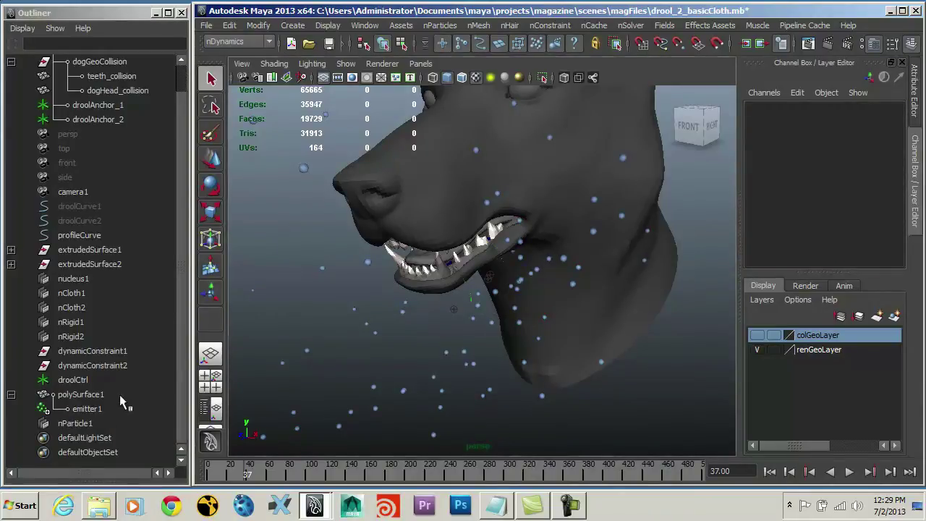
# Make polySurface1 the goal of nParticle1 and replay the simulation from the first frame
pyautogui.click(74, 422)
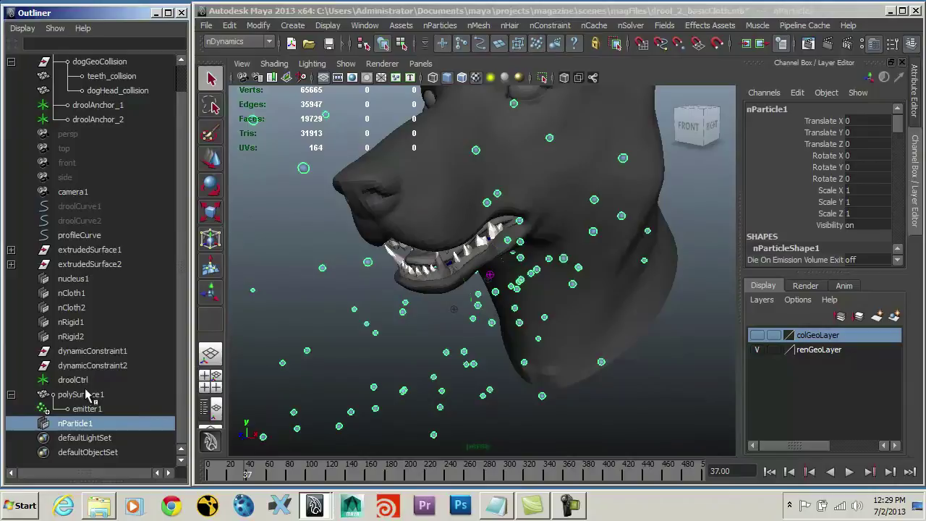
pyautogui.keyDown('ctrl'); pyautogui.click(85, 394); pyautogui.keyUp('ctrl')
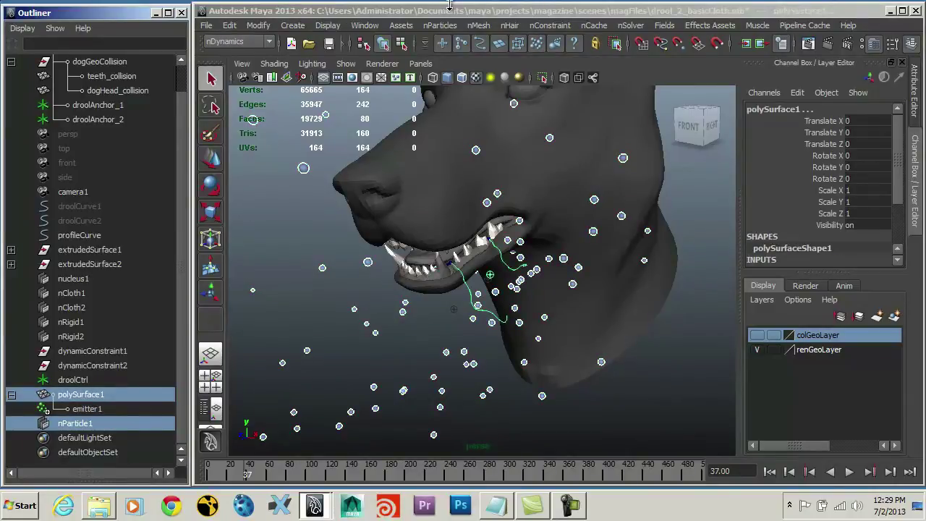
pyautogui.click(434, 25)
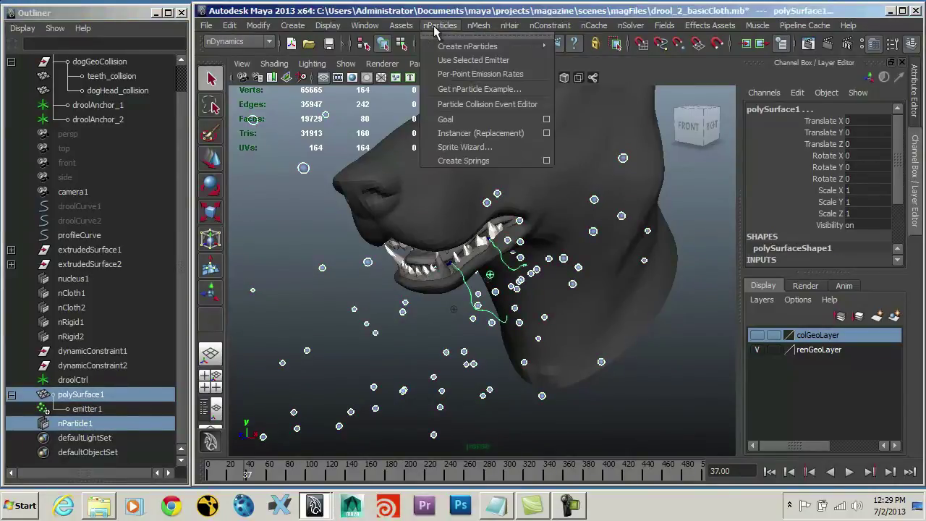
pyautogui.click(451, 122)
pyautogui.click(769, 471)
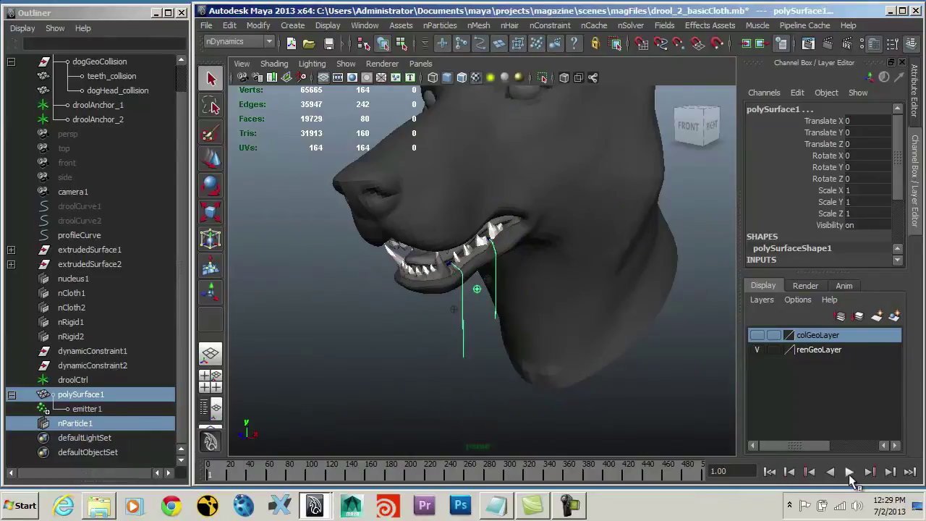
pyautogui.click(849, 471)
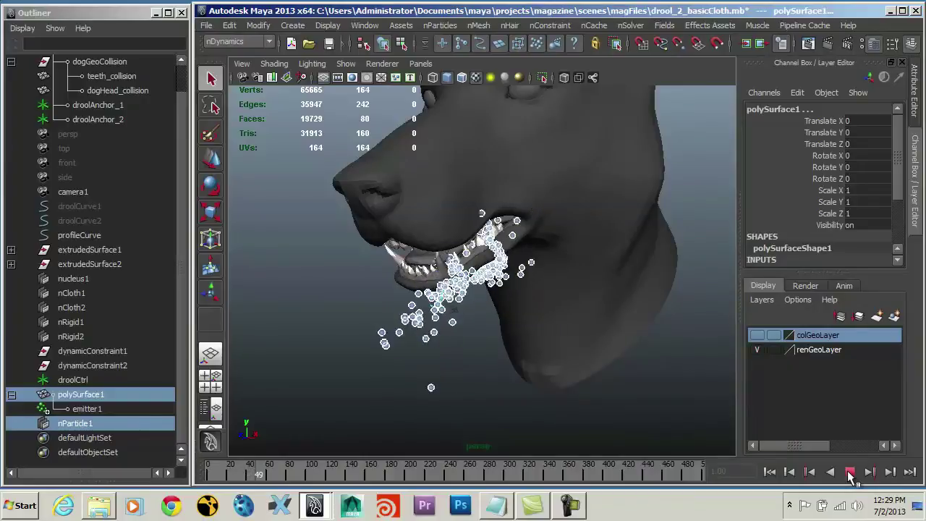
# Stop playback and replay the simulation from the first frame to examine how the particles follow the drool strands
pyautogui.click(850, 473)
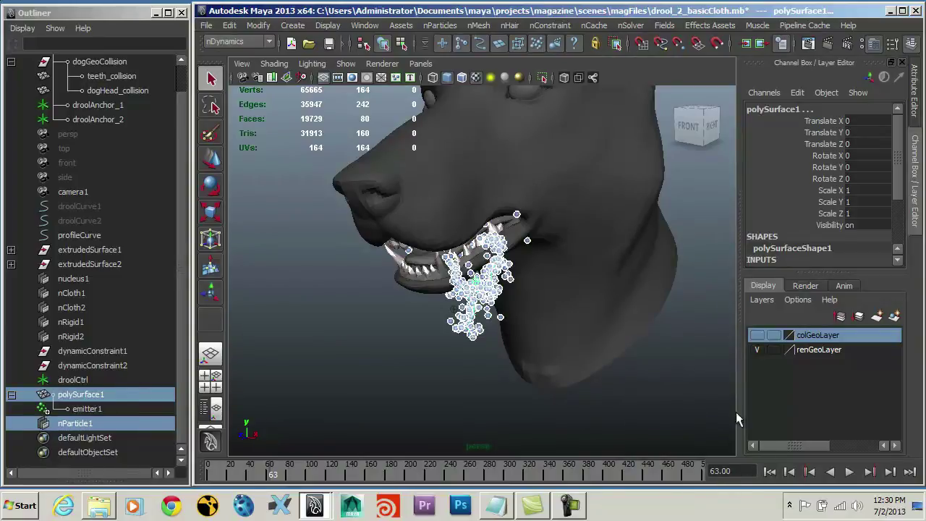
pyautogui.click(770, 472)
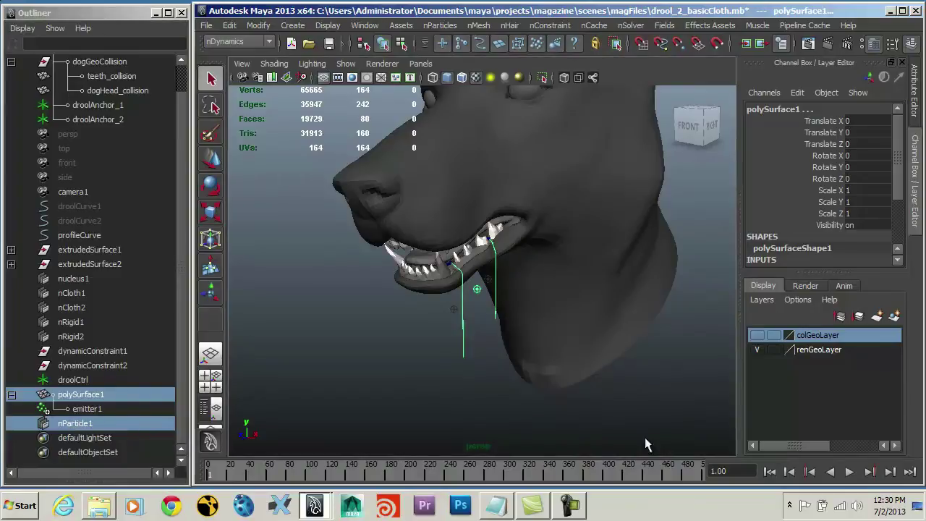
pyautogui.click(850, 472)
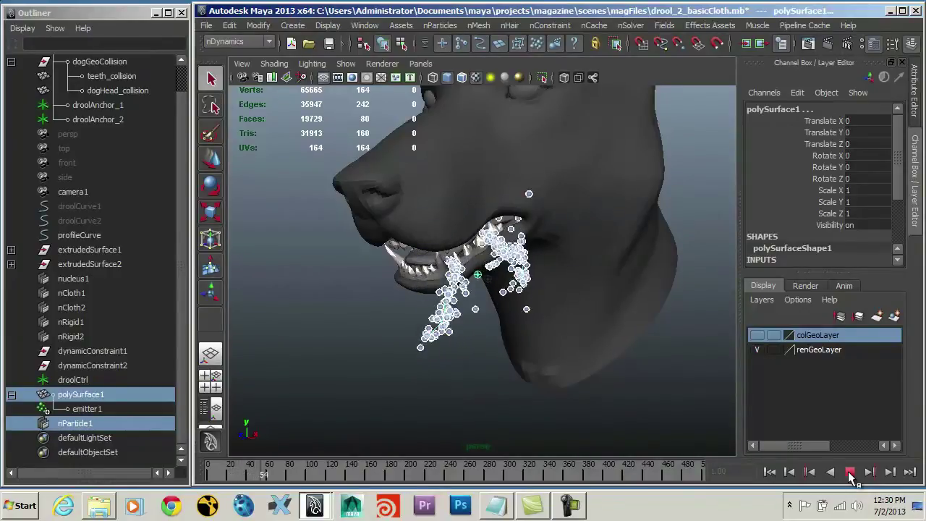
pyautogui.click(850, 472)
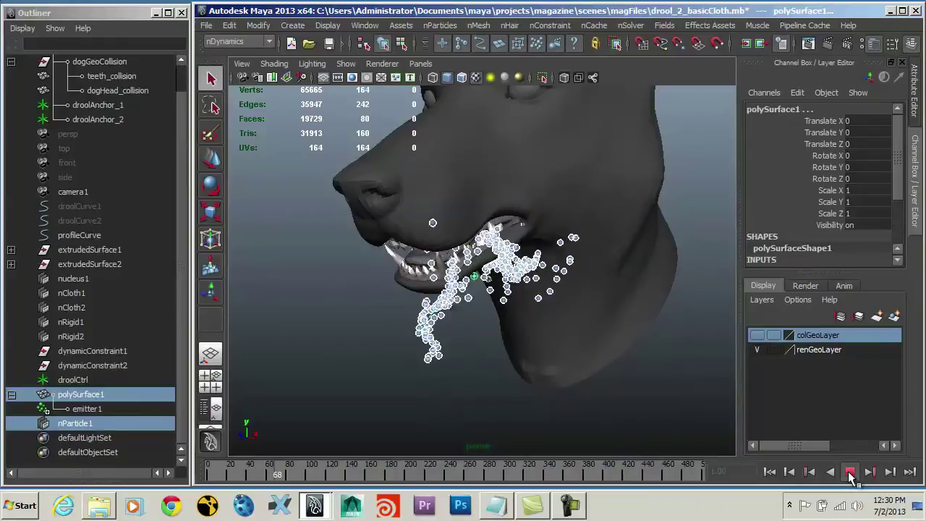
# Show the attributes of nParticle1 and play the simulation again from the first frame to check its particles along the strands
pyautogui.click(55, 424)
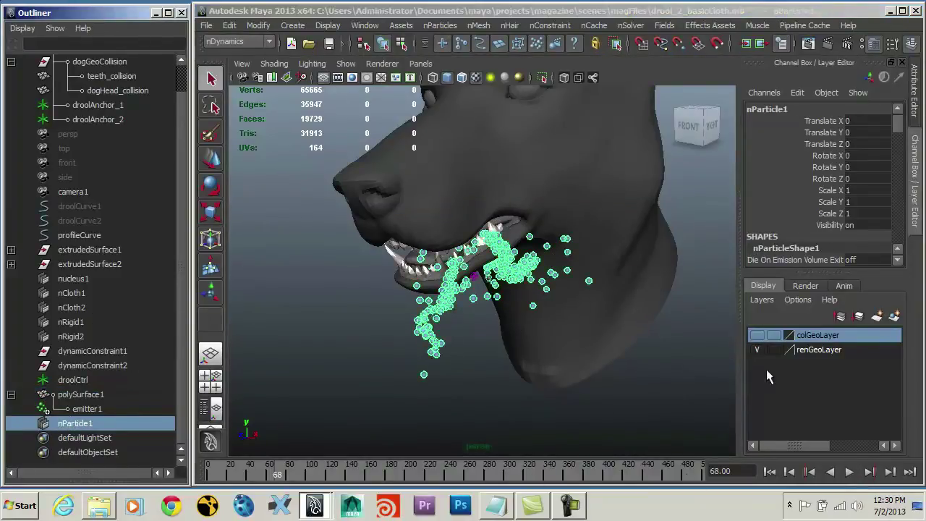
pyautogui.click(873, 45)
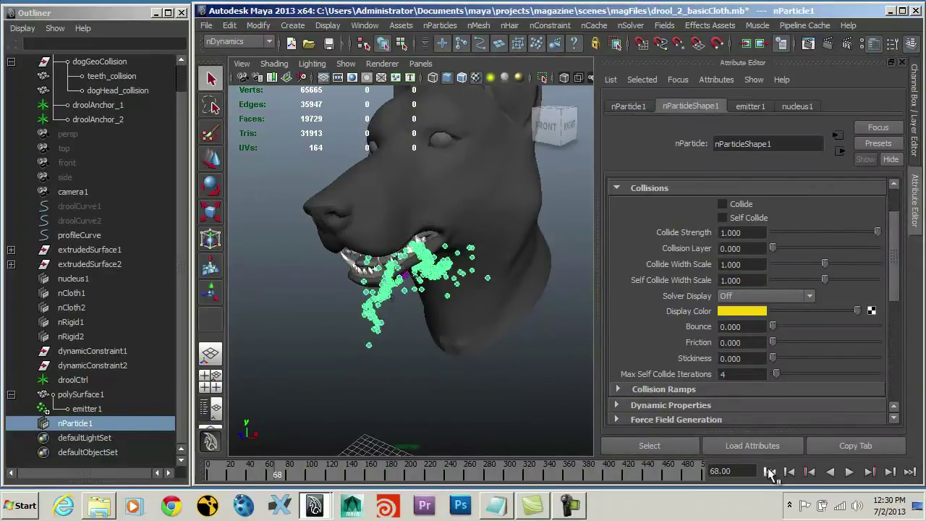
pyautogui.click(769, 471)
pyautogui.click(848, 471)
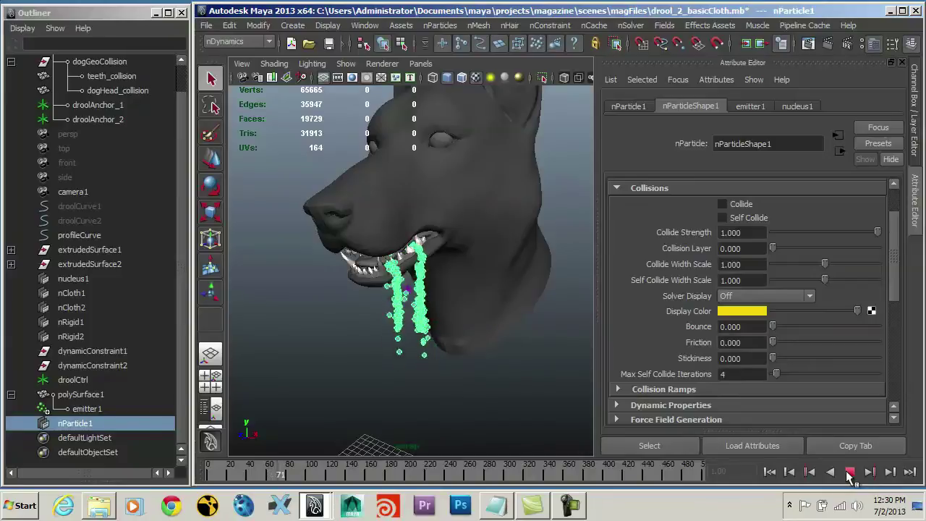
pyautogui.click(849, 471)
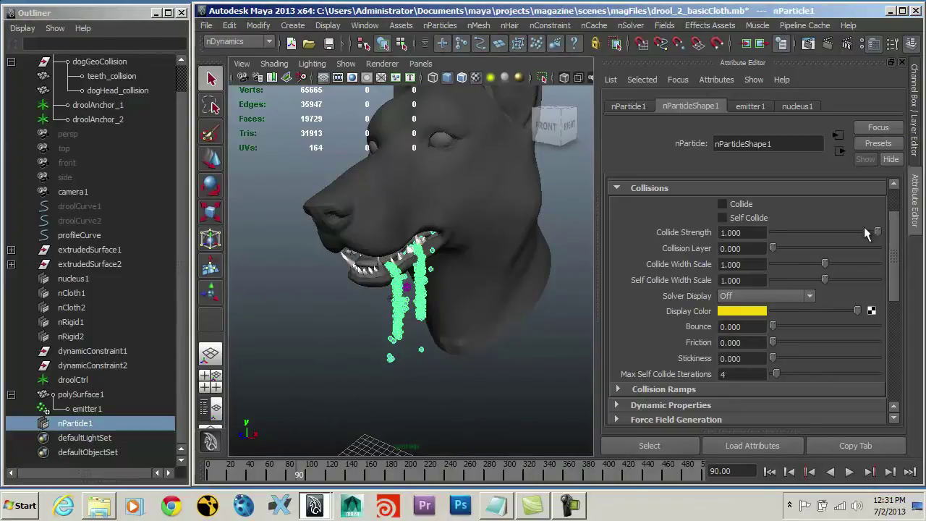
# Add the per-particle attributes goalV and goalU to nParticleShape1
pyautogui.click(619, 186)
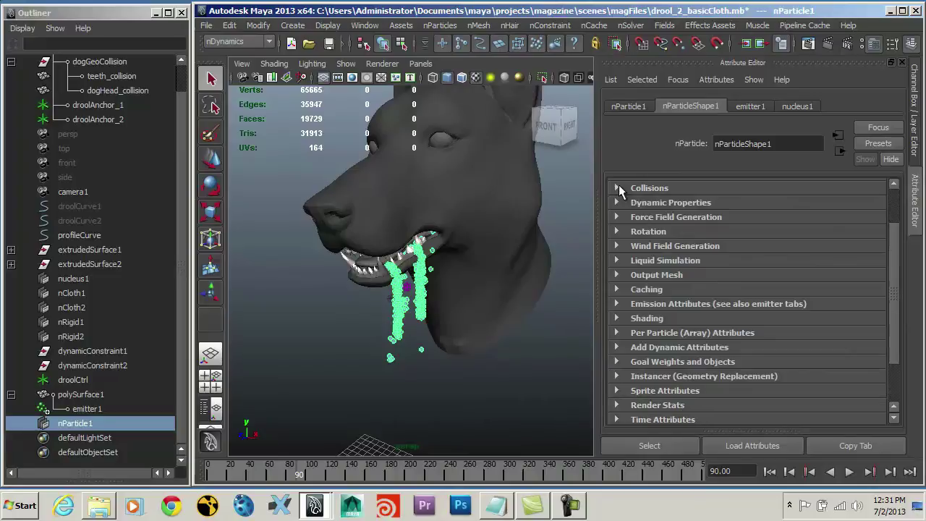
pyautogui.click(627, 332)
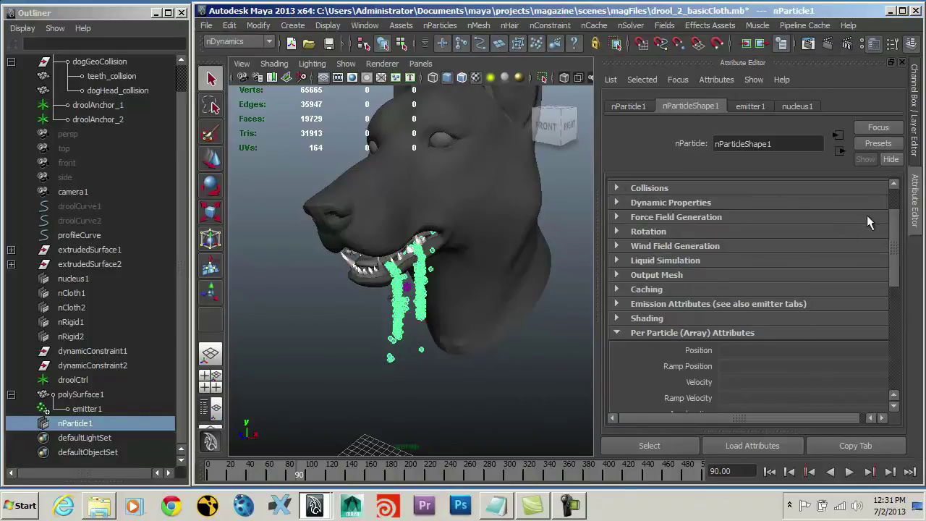
pyautogui.moveTo(895, 224); pyautogui.dragTo(893, 296)
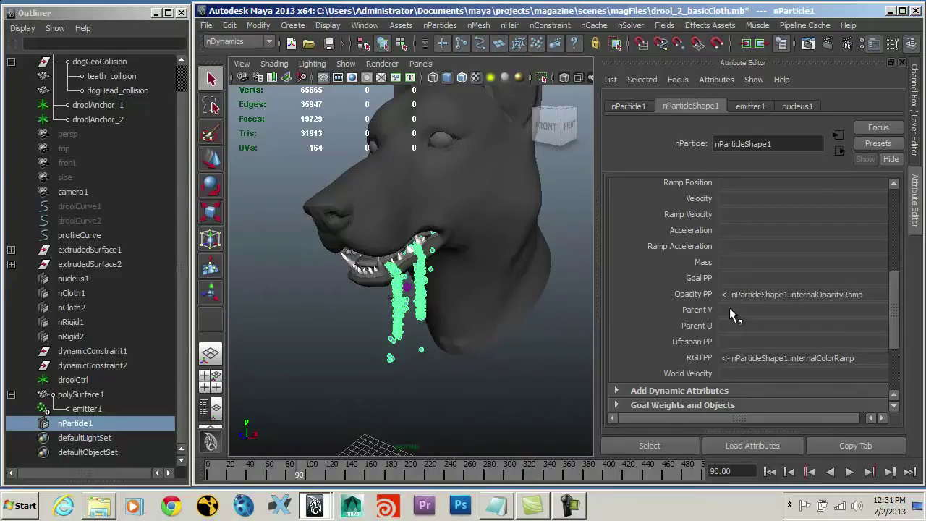
pyautogui.click(621, 389)
pyautogui.scroll(-2, 666, 230)
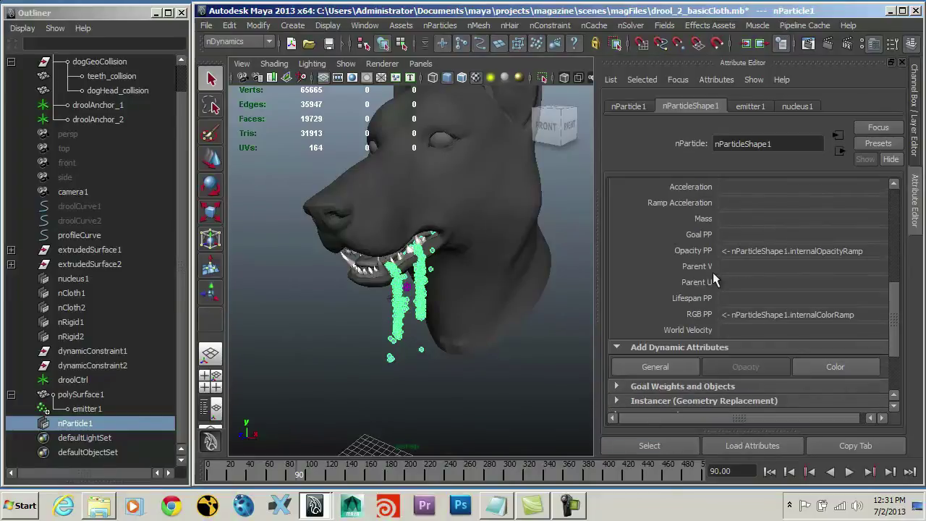
pyautogui.click(658, 367)
pyautogui.click(511, 90)
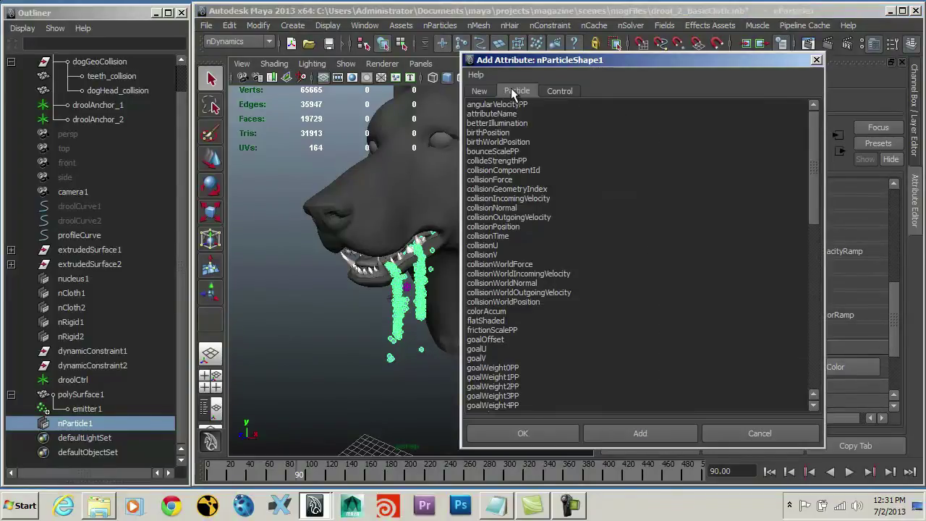
pyautogui.click(482, 357)
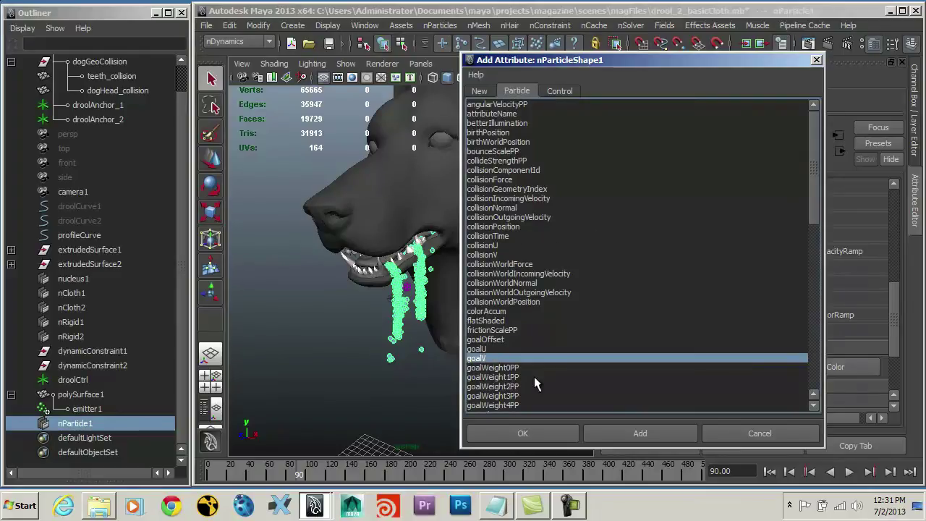
pyautogui.click(640, 434)
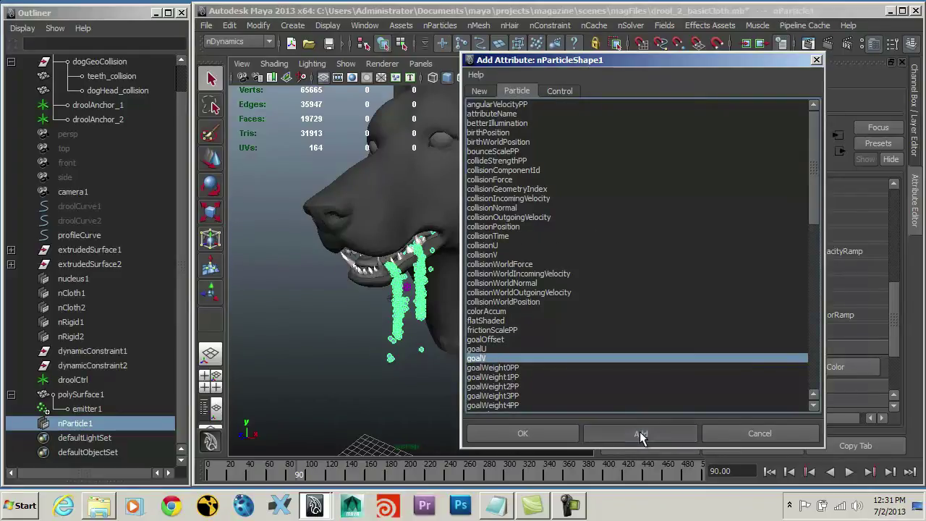
pyautogui.click(477, 348)
pyautogui.click(517, 434)
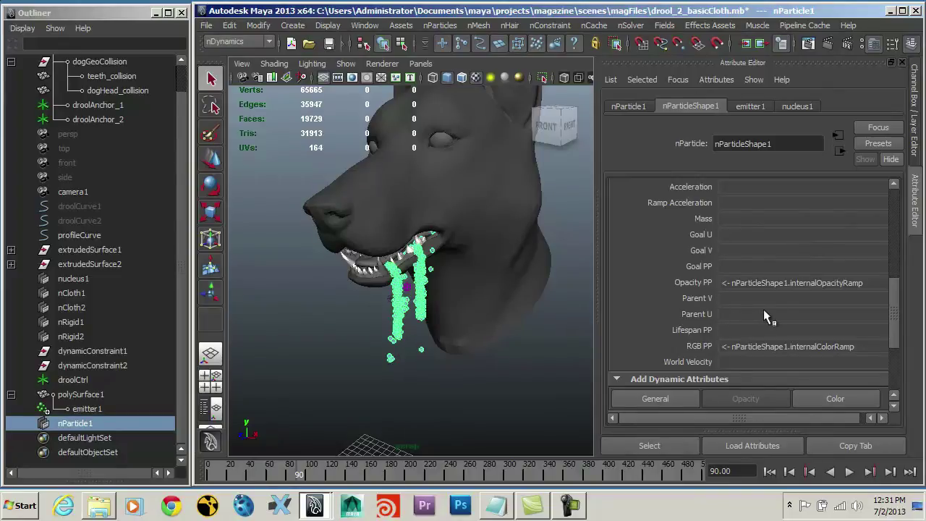
# Create a creation expression for Goal U using the drool_notes_2.txt lines that set nParticleShape1's goalU to parentU and goalV to parentV
pyautogui.rightClick(728, 234)
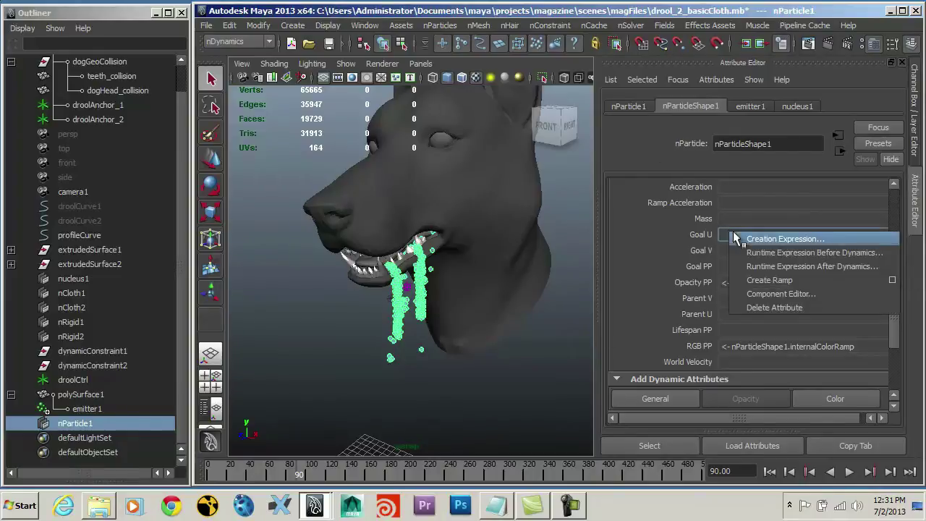
pyautogui.click(785, 239)
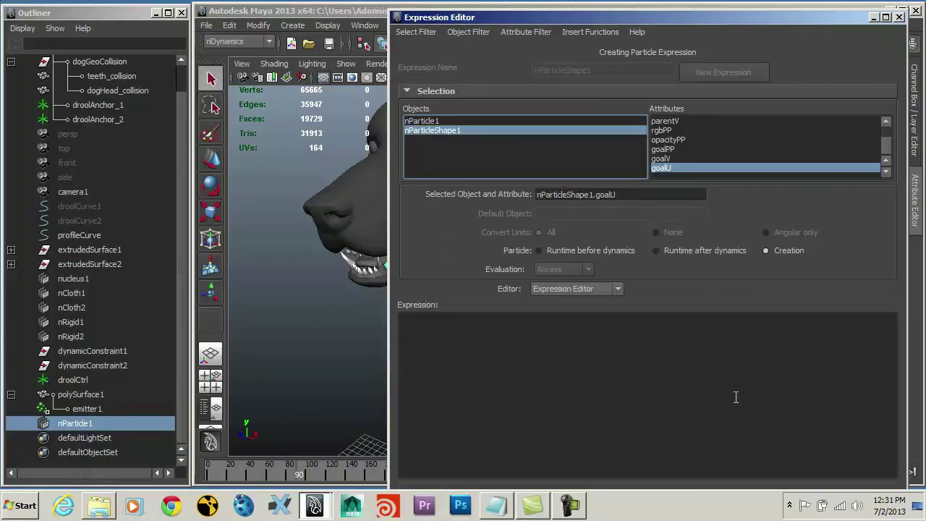
pyautogui.click(491, 510)
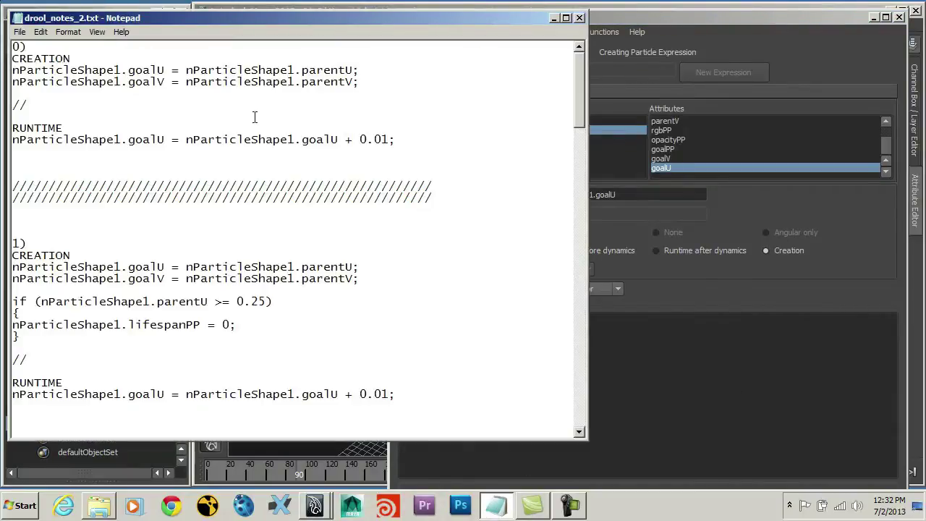
pyautogui.moveTo(362, 82); pyautogui.dragTo(12, 71)
pyautogui.hotkey('ctrl', 'c')
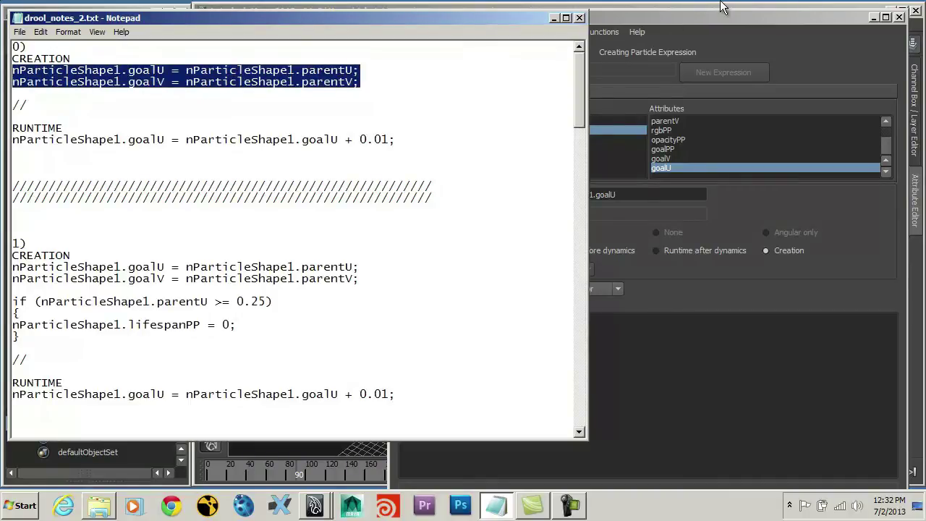
pyautogui.click(728, 22)
pyautogui.click(461, 339)
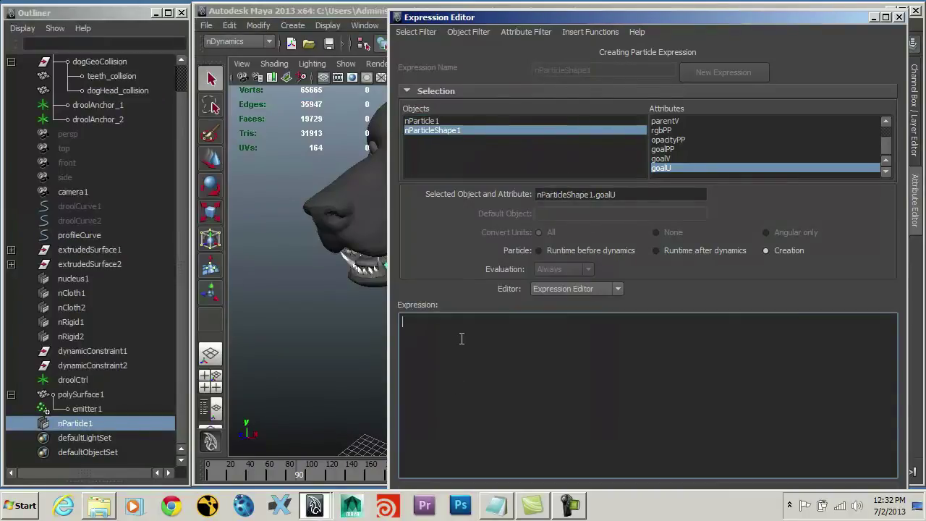
pyautogui.hotkey('ctrl', 'v')
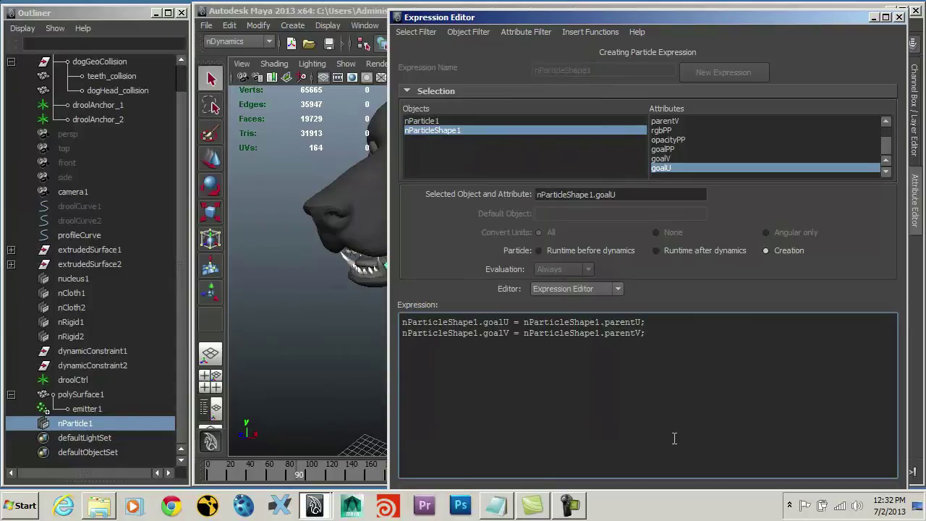
pyautogui.keyDown('ctrl'); pyautogui.scroll(6, 595, 348); pyautogui.keyUp('ctrl')
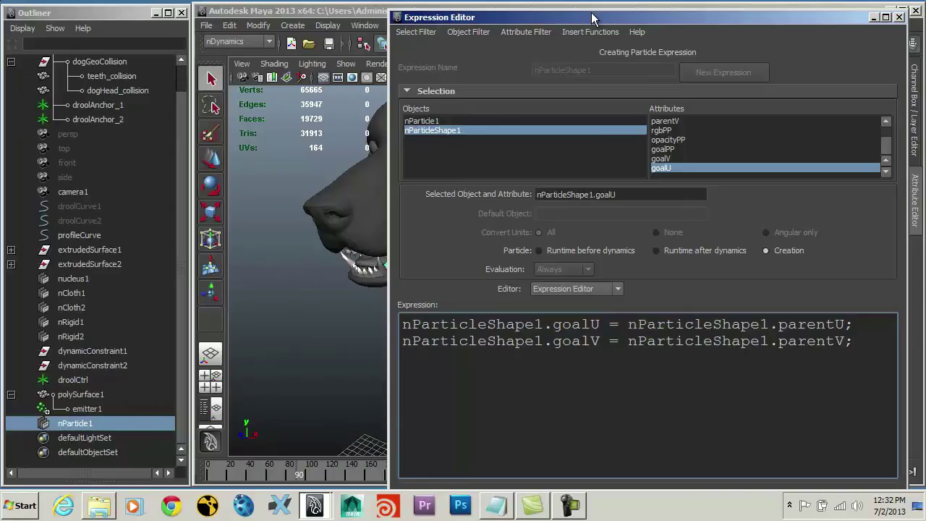
pyautogui.moveTo(591, 13); pyautogui.dragTo(568, 39)
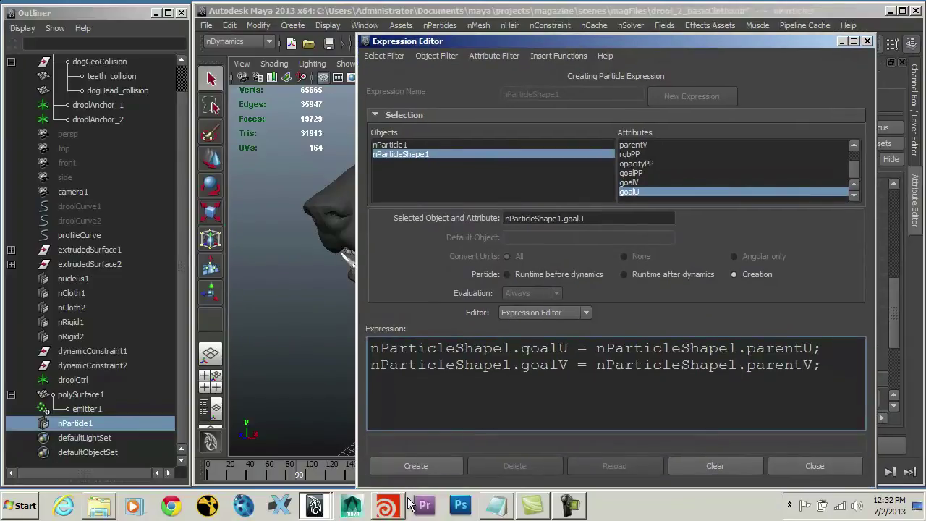
pyautogui.click(433, 465)
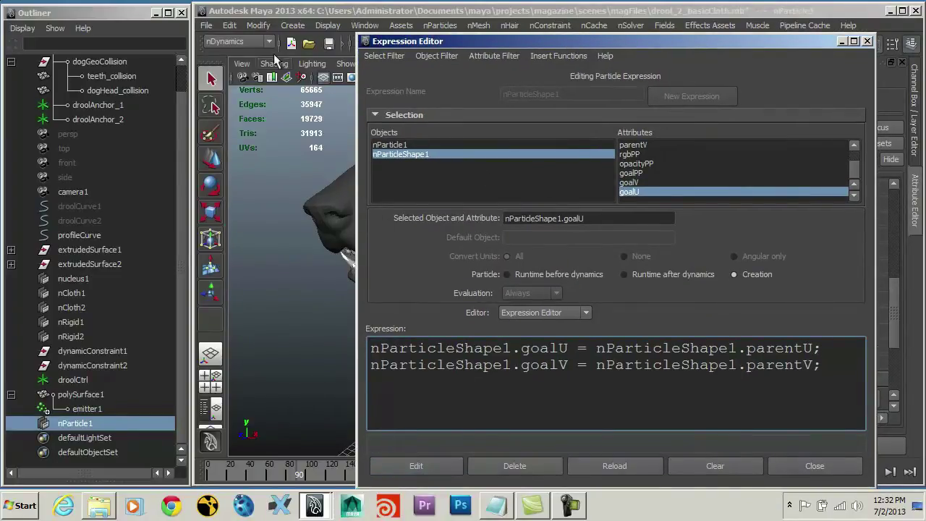
# Minimize the Expression Editor and replay the simulation from the first frame to check the particles with the creation expression
pyautogui.click(504, 507)
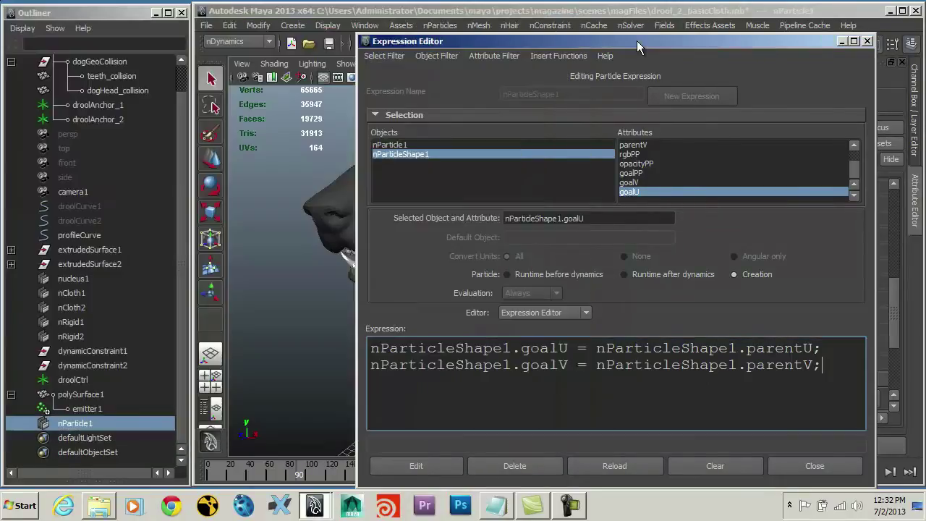
pyautogui.click(642, 46)
pyautogui.click(842, 41)
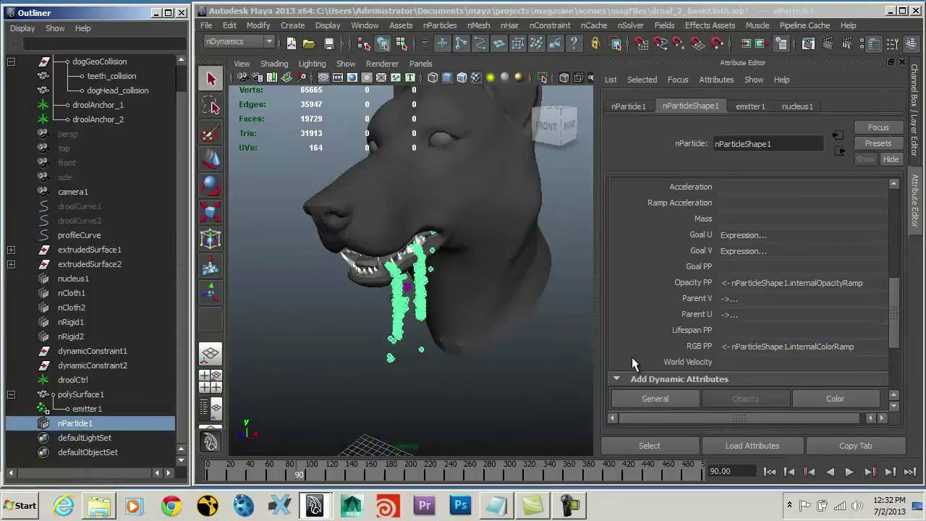
pyautogui.click(769, 471)
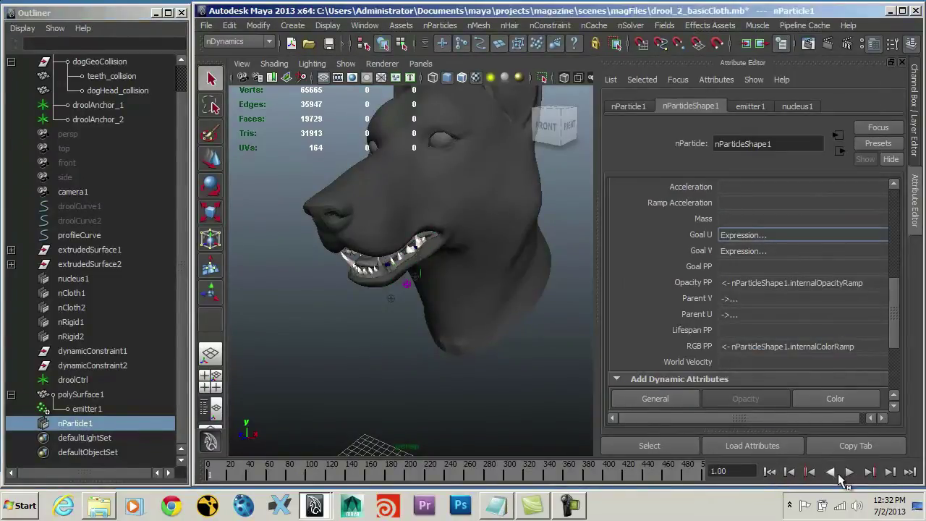
pyautogui.click(850, 471)
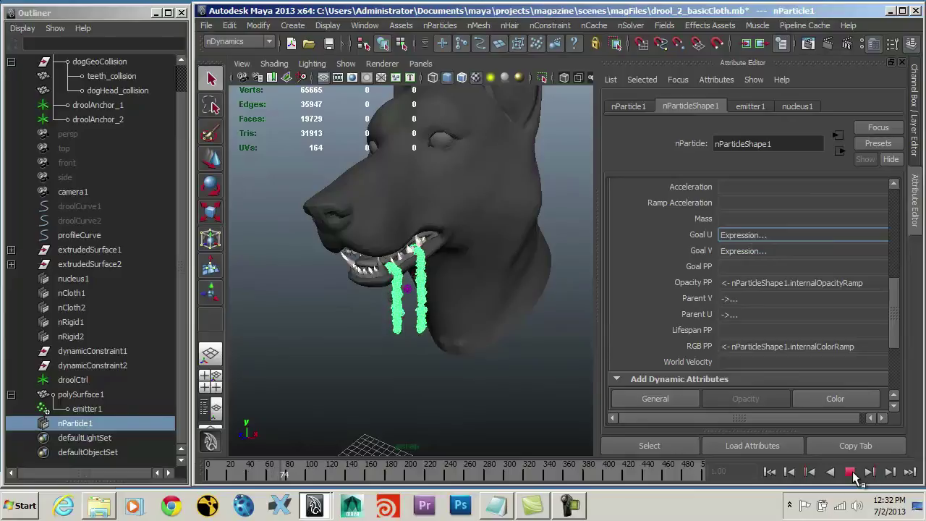
pyautogui.click(850, 471)
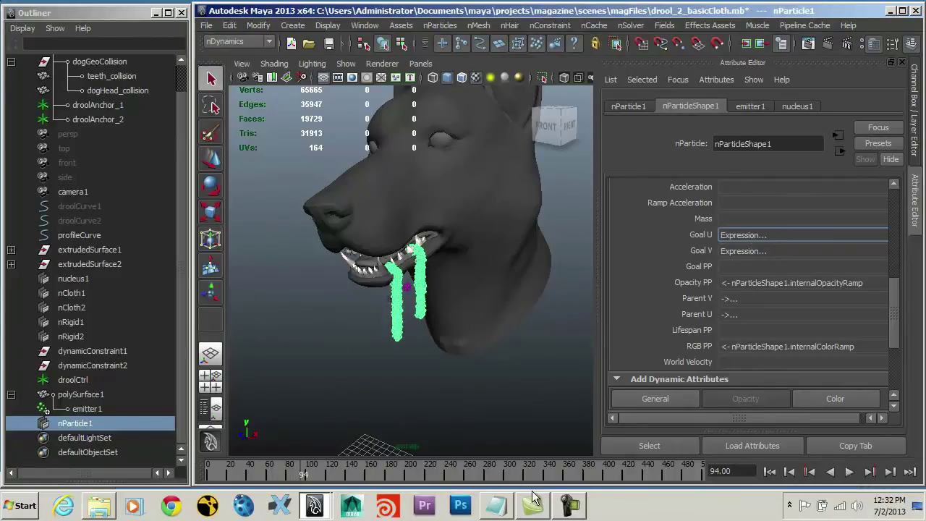
# Switch to drool_notes_2.txt and copy the first RUNTIME line, which adds 0.01 to nParticleShape1.goalU
pyautogui.click(495, 510)
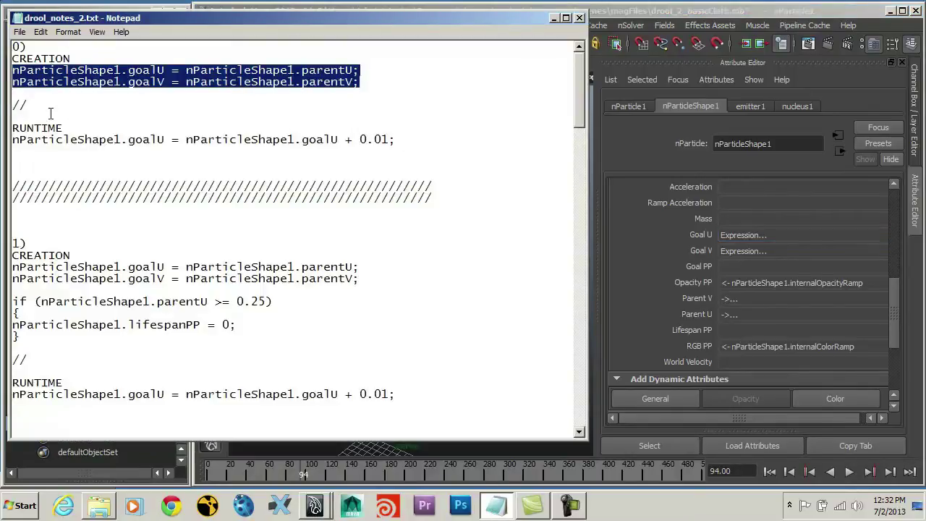
pyautogui.click(373, 156)
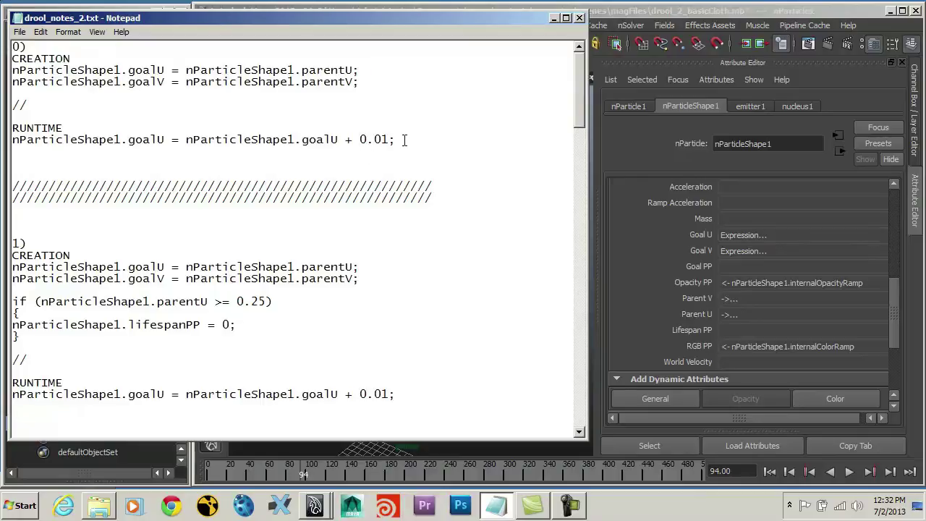
pyautogui.moveTo(397, 140); pyautogui.dragTo(3, 139)
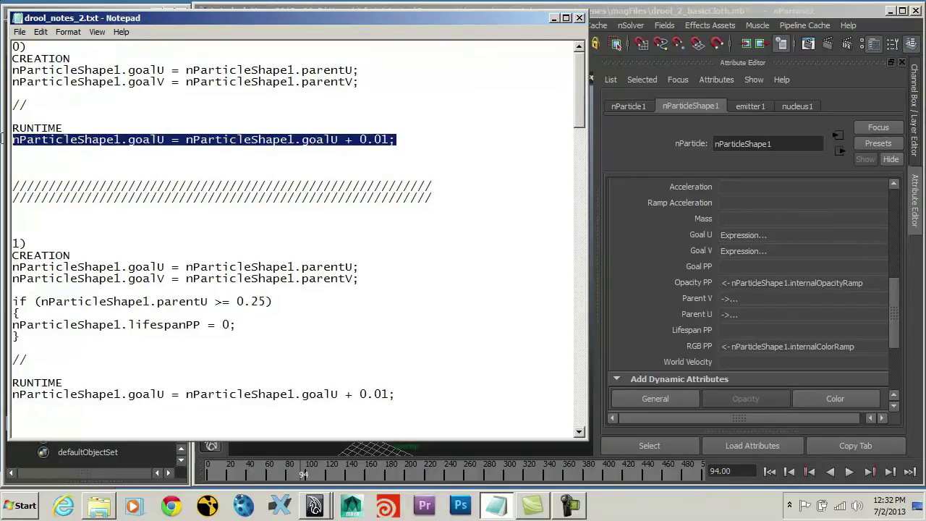
pyautogui.click(157, 157)
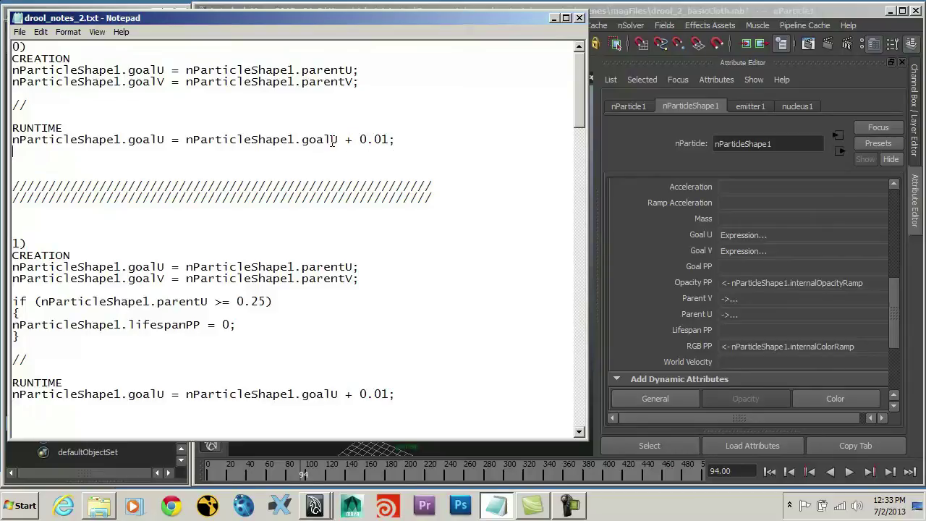
pyautogui.moveTo(395, 139); pyautogui.dragTo(3, 142)
pyautogui.hotkey('ctrl', 'c')
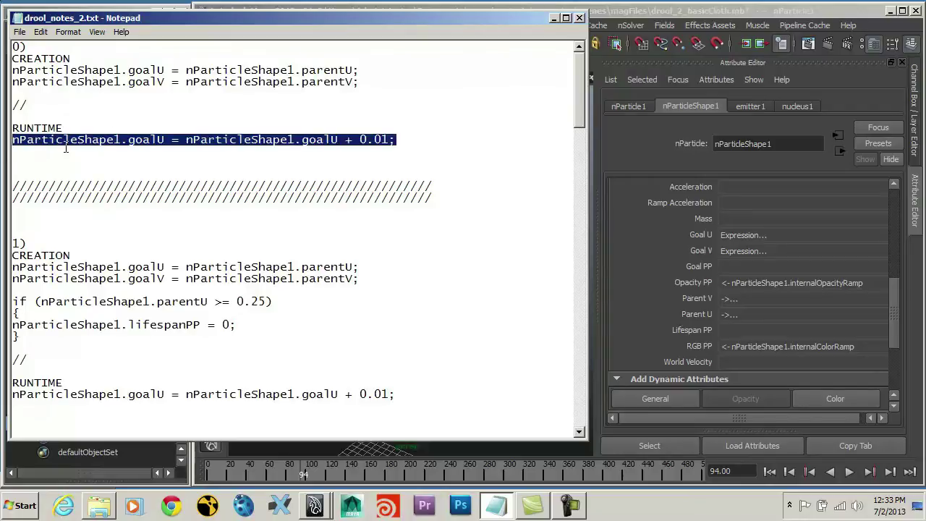
# Back in Maya, create a runtime before dynamics expression for Goal U from the copied line: nParticleShape1.goalU = nParticleShape1.goalU + 0.01;
pyautogui.click(721, 11)
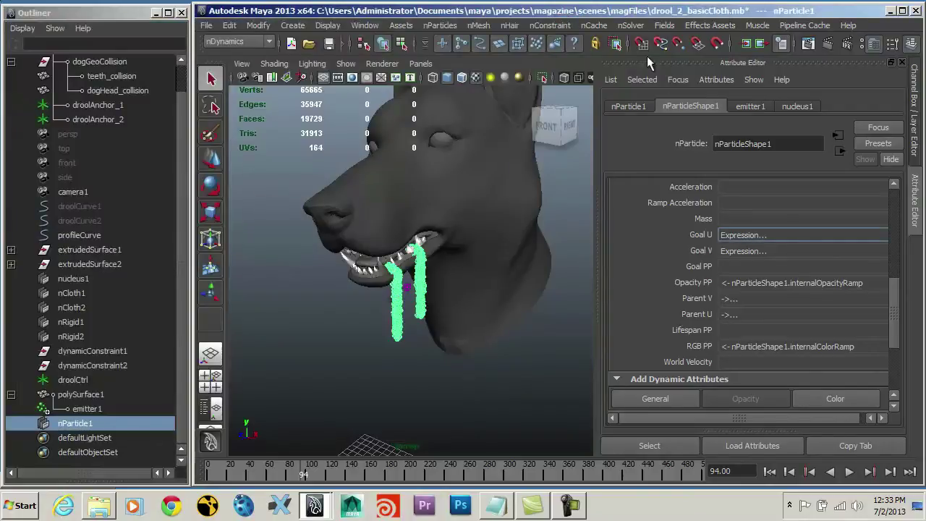
pyautogui.rightClick(774, 238)
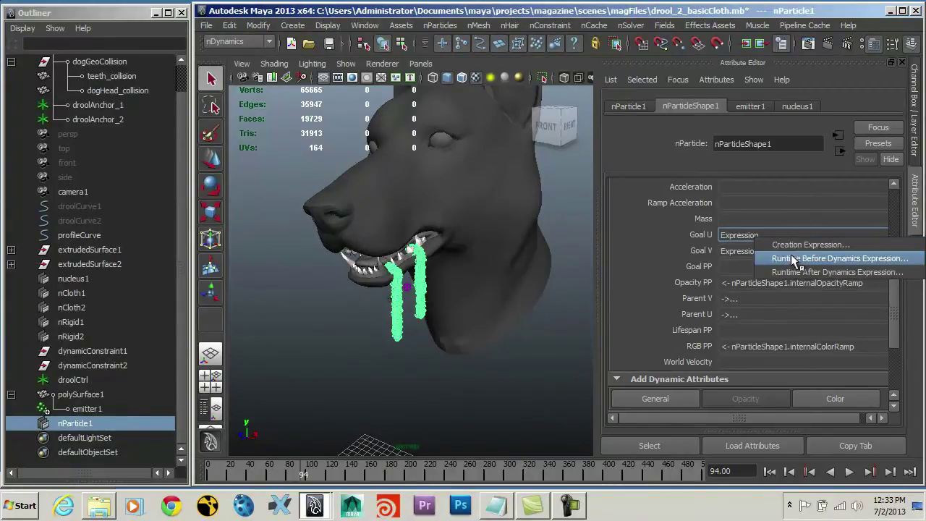
pyautogui.click(794, 259)
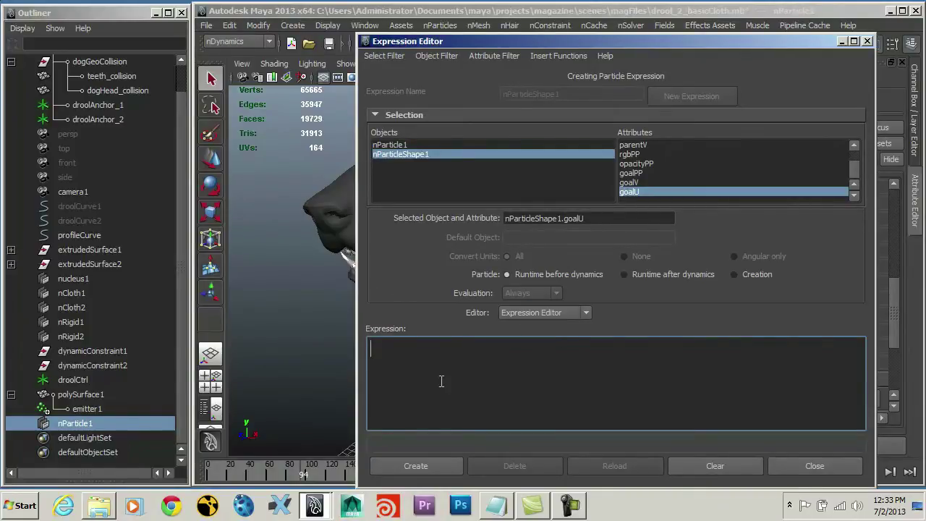
pyautogui.hotkey('ctrl', 'v')
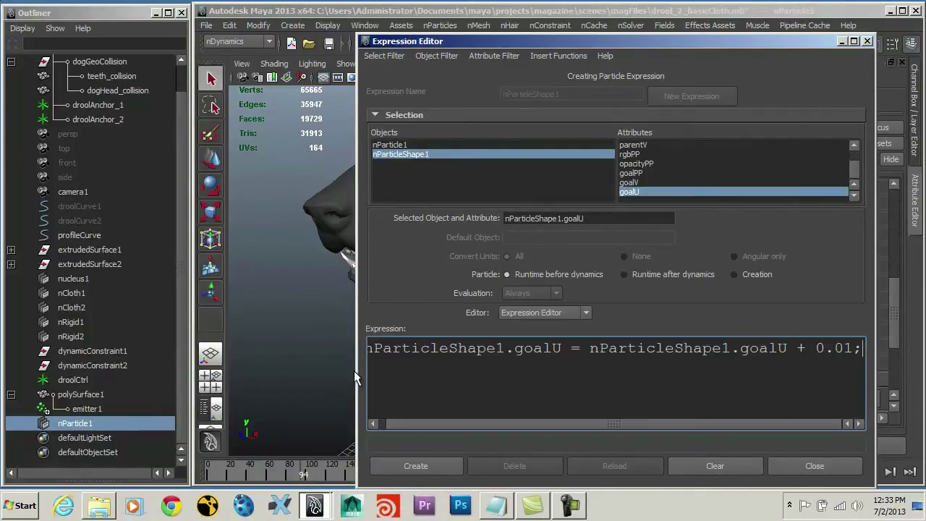
pyautogui.moveTo(358, 373); pyautogui.dragTo(312, 371)
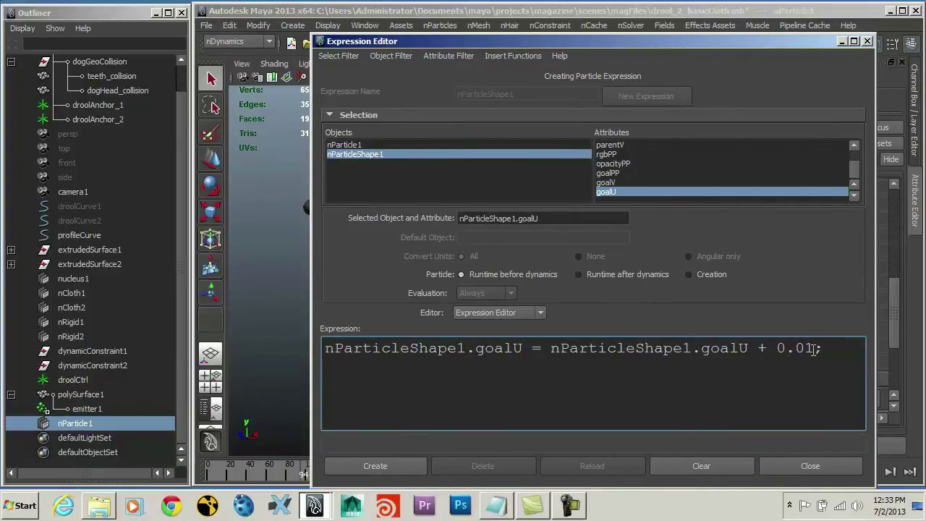
pyautogui.click(378, 464)
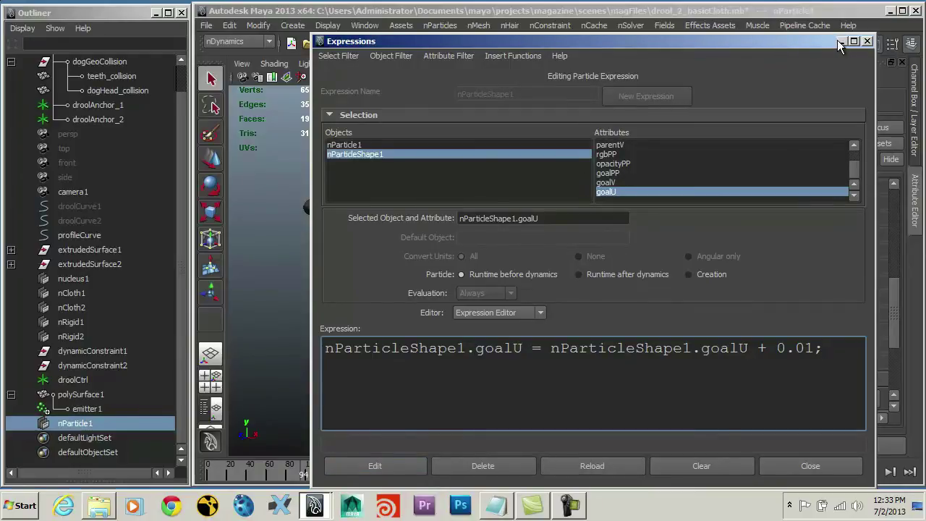
# Minimize the Expression Editor, play the simulation to check the particles sliding along the strands, and rewind to the first frame
pyautogui.click(841, 41)
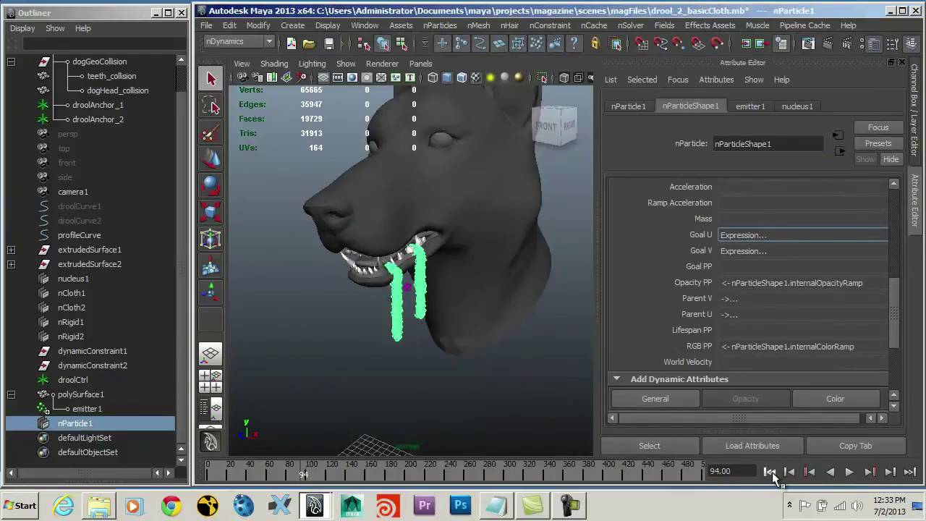
pyautogui.click(809, 471)
pyautogui.click(850, 470)
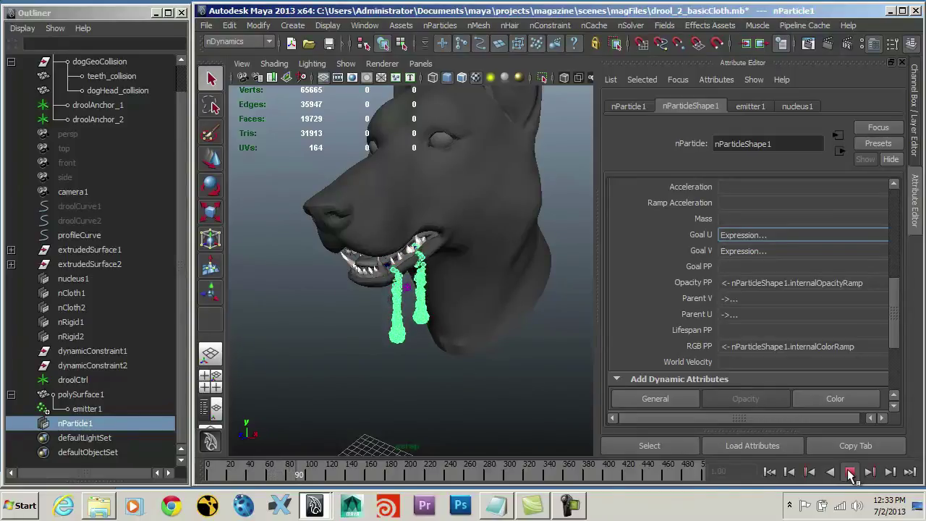
pyautogui.click(850, 472)
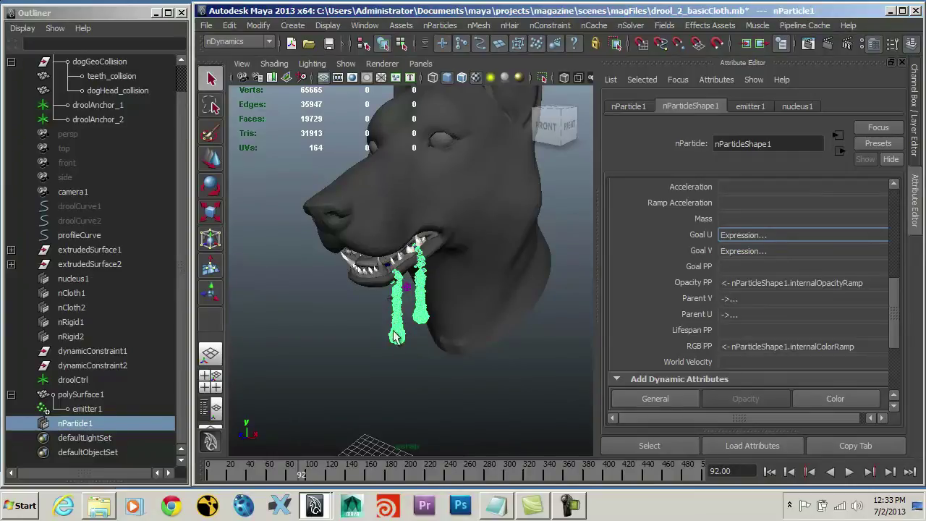
pyautogui.click(771, 472)
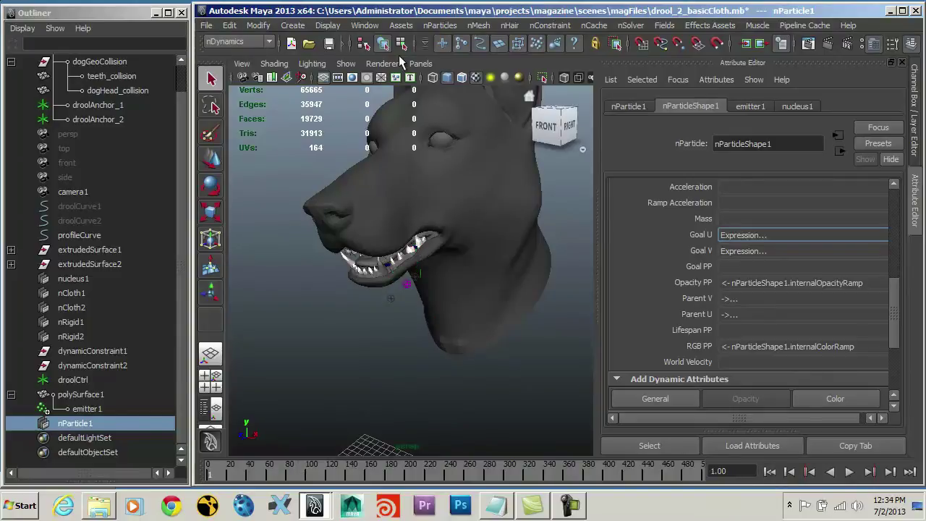
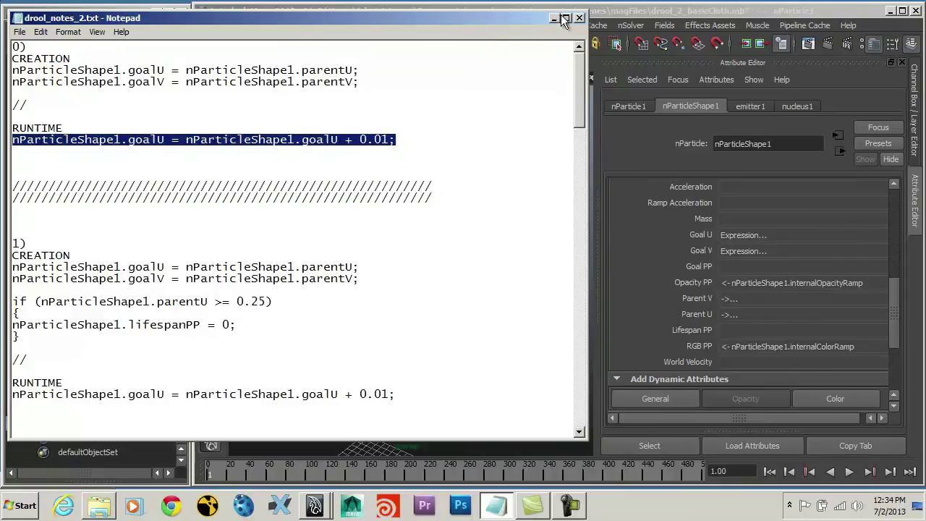
# Return to Maya from the notes, replay the simulation to about frame 145 to examine the strand tips, and rewind
pyautogui.click(616, 16)
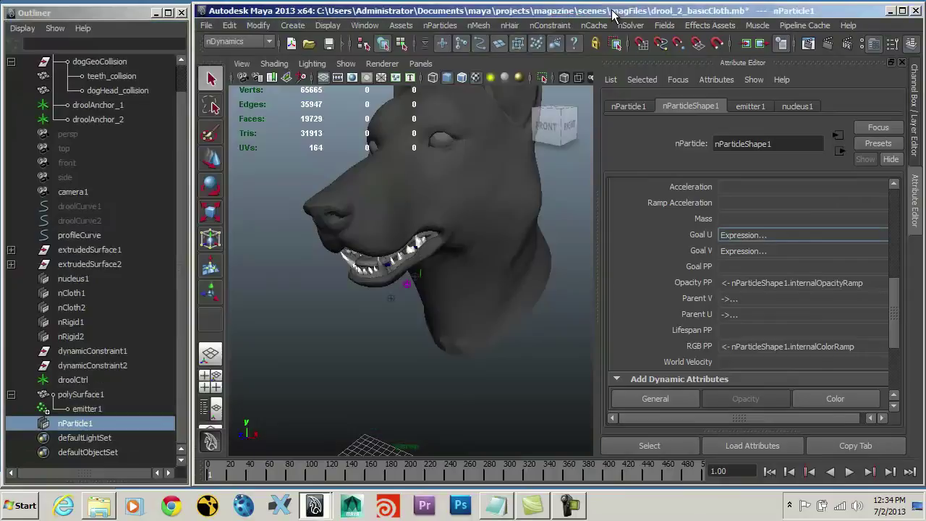
pyautogui.click(850, 471)
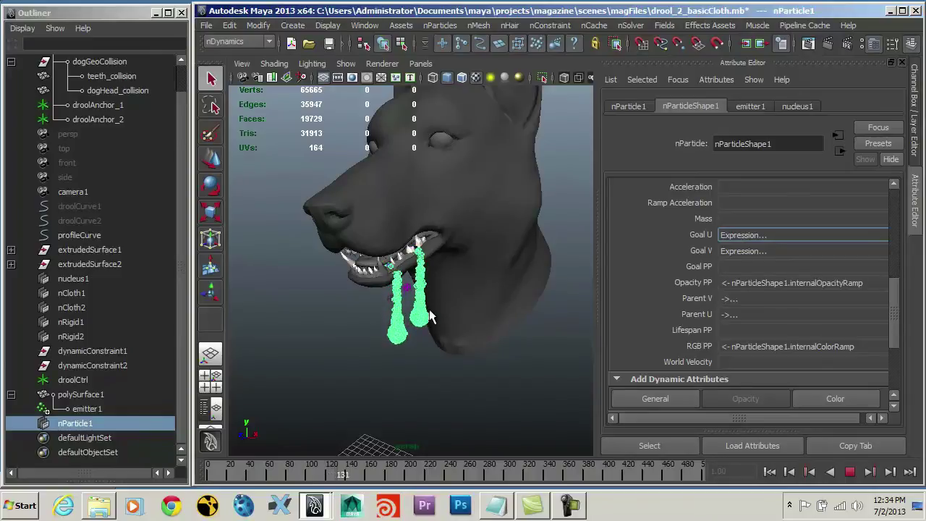
pyautogui.click(850, 471)
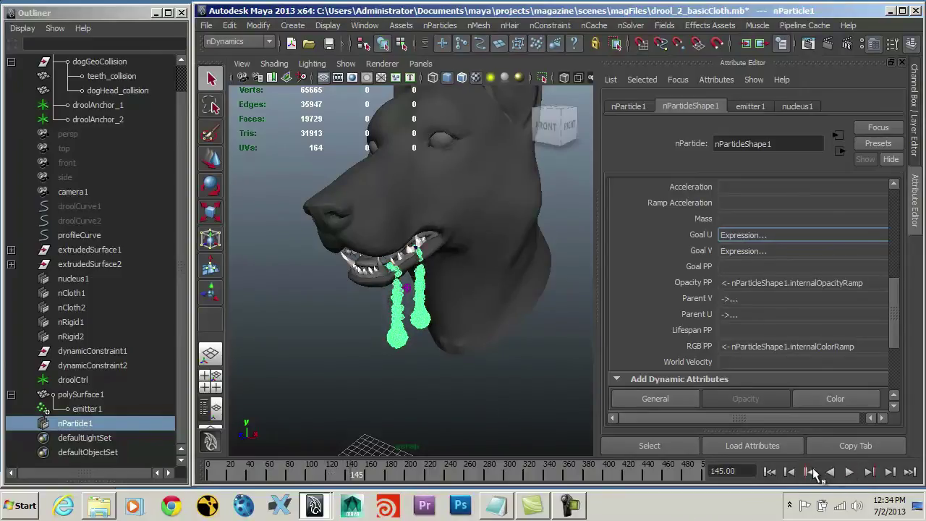
pyautogui.click(770, 470)
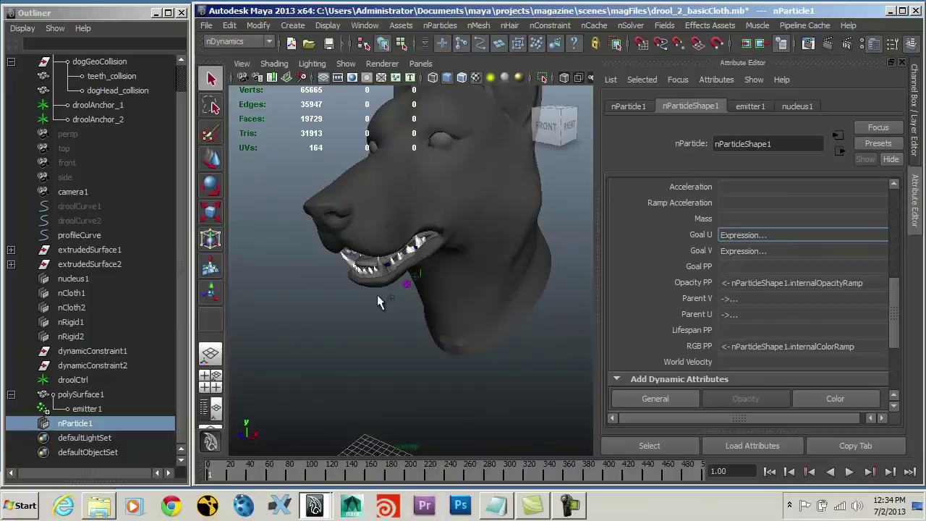
# In section 1 of drool_notes_2.txt, copy the if block that sets lifespanPP to 0 when parentU >= 0.25, and minimize the notes
pyautogui.click(496, 505)
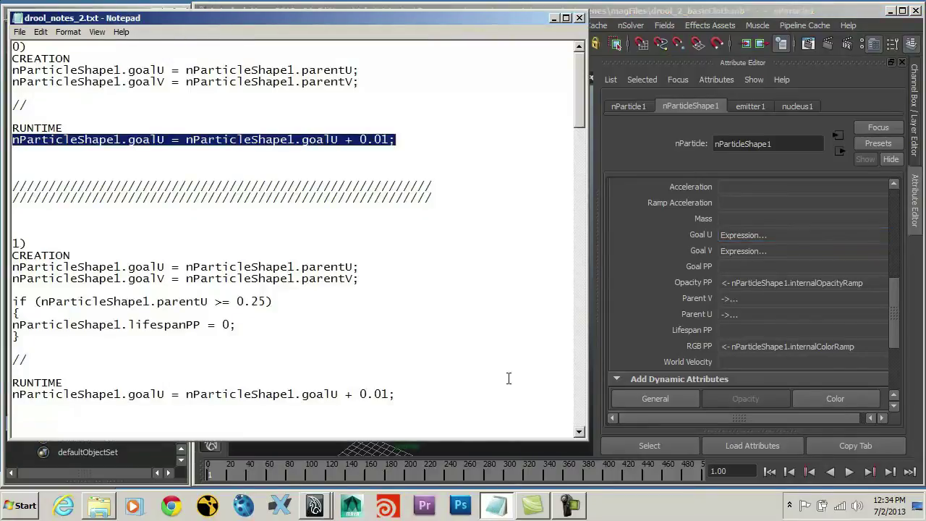
pyautogui.click(441, 149)
pyautogui.scroll(-1, 117, 89)
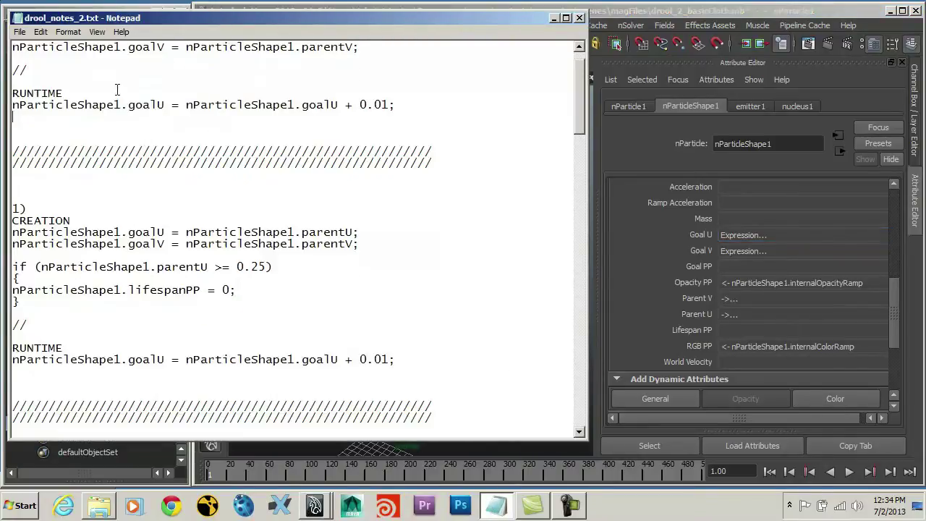
pyautogui.scroll(1, 267, 145)
pyautogui.scroll(-2, 253, 210)
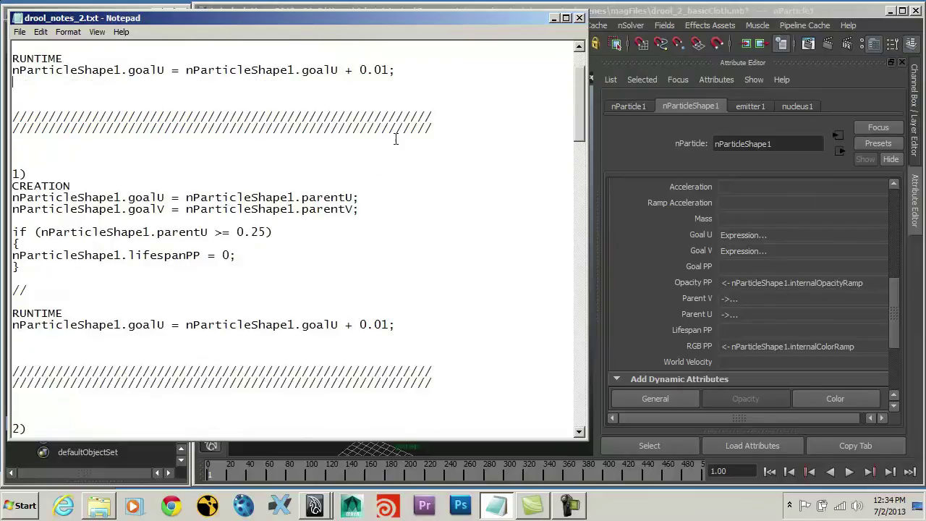
pyautogui.scroll(-1, 100, 141)
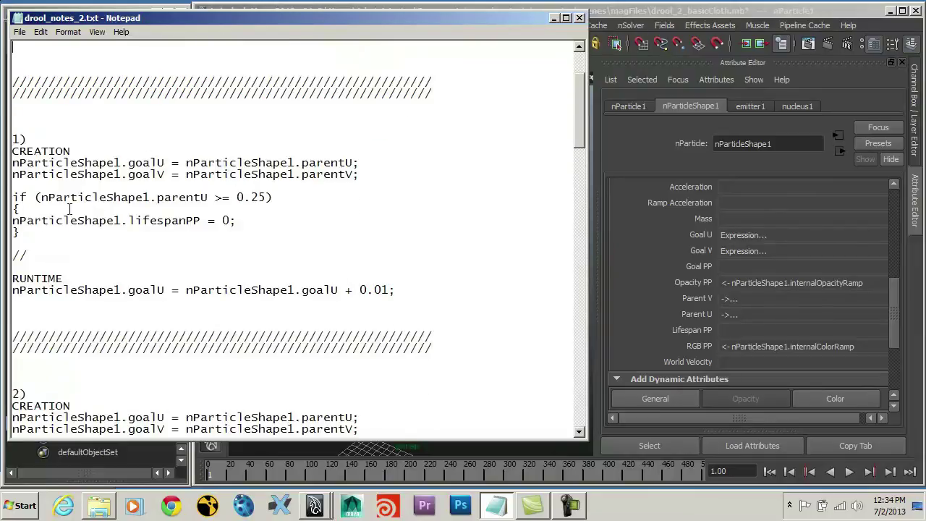
pyautogui.moveTo(21, 234); pyautogui.dragTo(6, 197)
pyautogui.hotkey('ctrl', 'c')
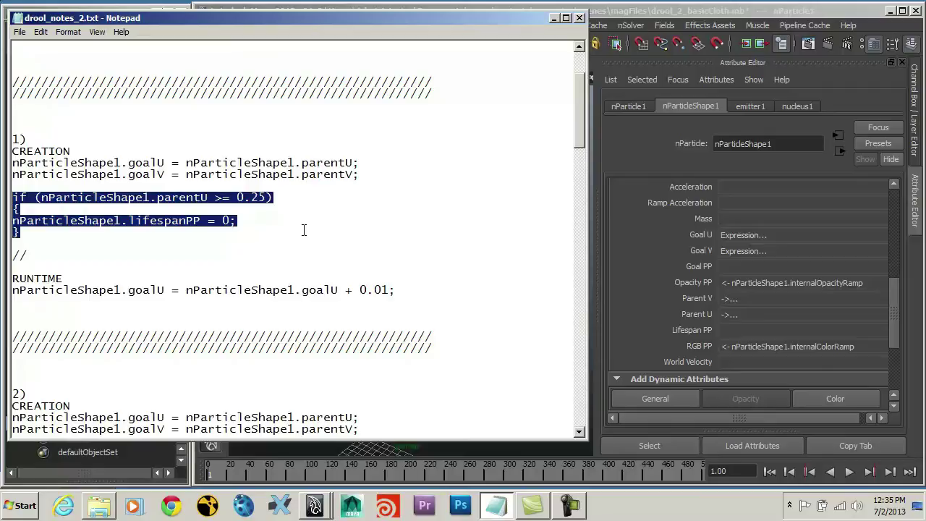
pyautogui.click(554, 19)
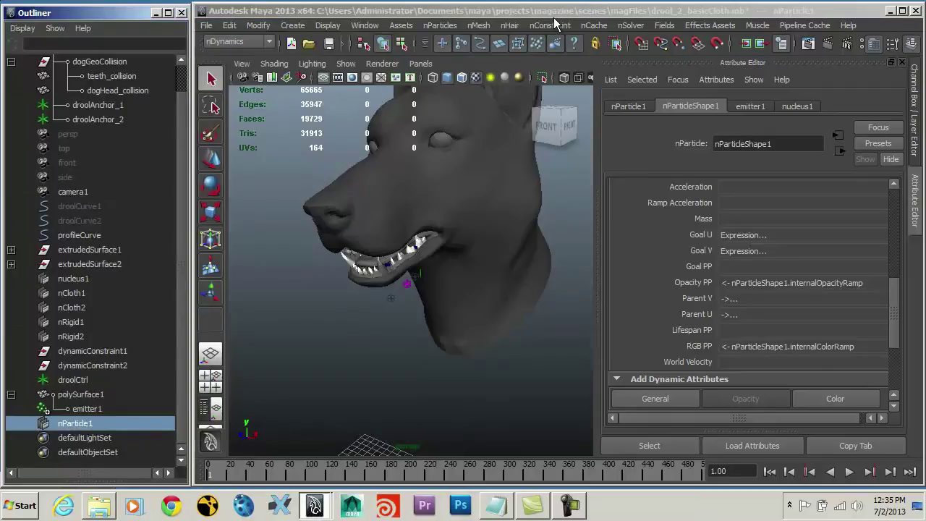
# Set the Lifespan Mode of nParticleShape1 to lifespanPP only
pyautogui.moveTo(890, 302); pyautogui.dragTo(888, 196)
pyautogui.click(632, 214)
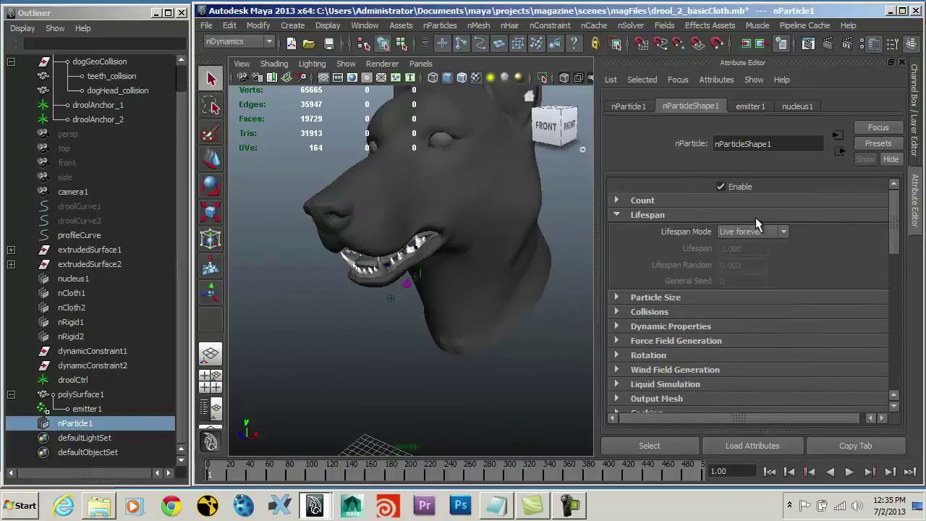
pyautogui.click(756, 230)
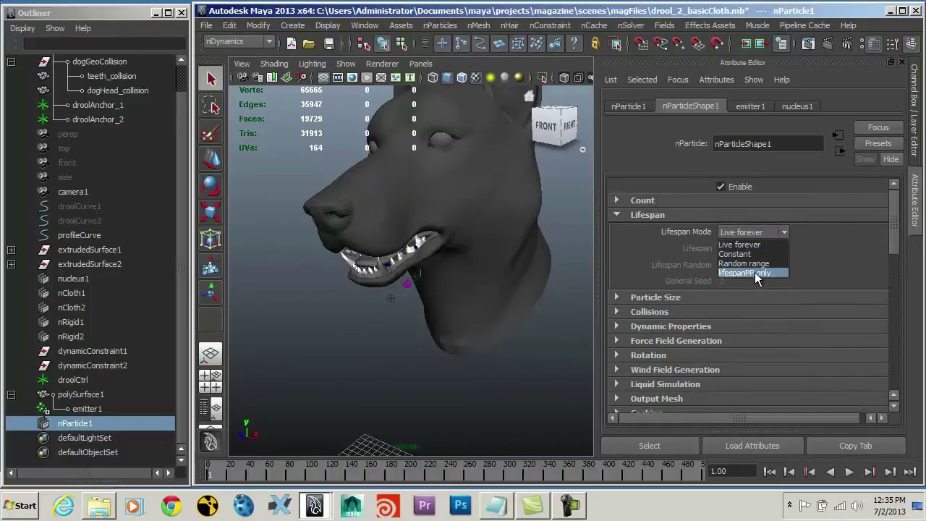
pyautogui.click(756, 274)
# Append the copied parentU >= 0.25 lifespanPP block to the Goal U creation expression, apply the edit, and minimize the Expression Editor
pyautogui.moveTo(894, 227); pyautogui.dragTo(896, 327)
pyautogui.rightClick(743, 207)
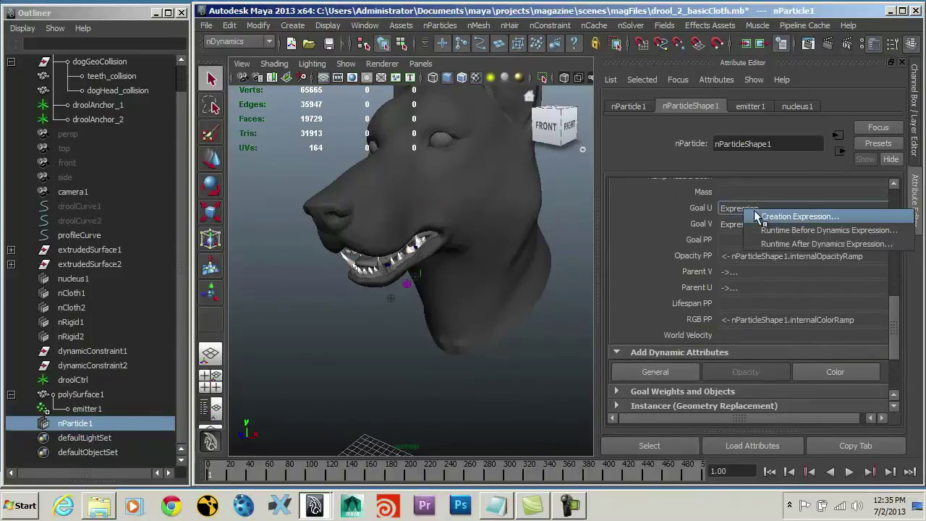
pyautogui.click(756, 211)
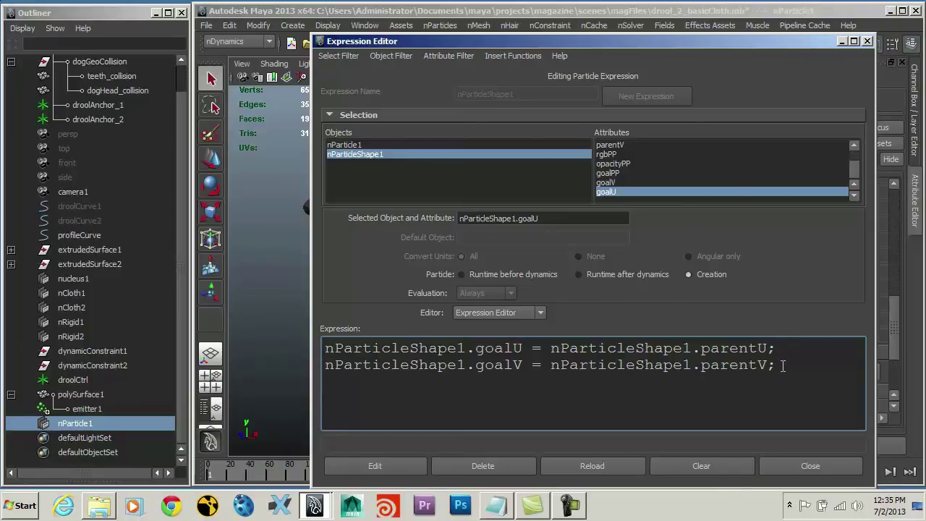
pyautogui.hotkey('ctrl', 'v')
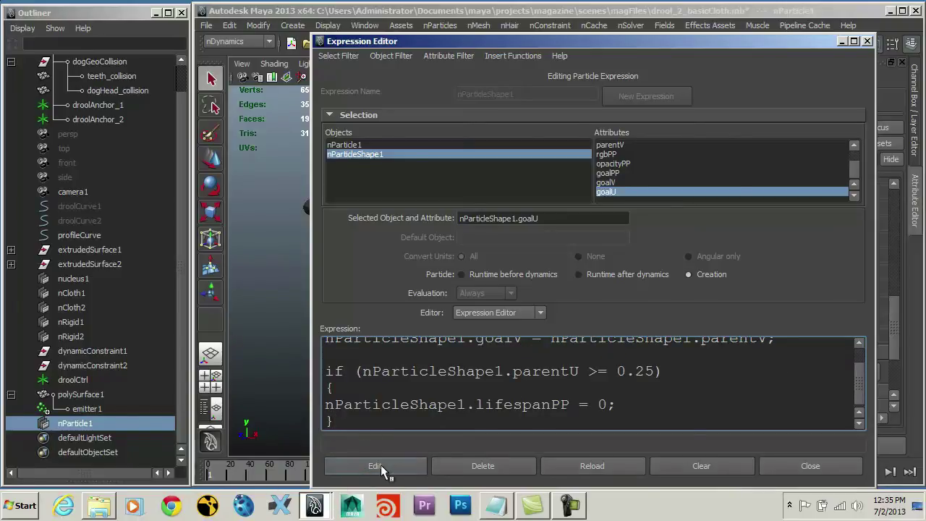
pyautogui.click(843, 42)
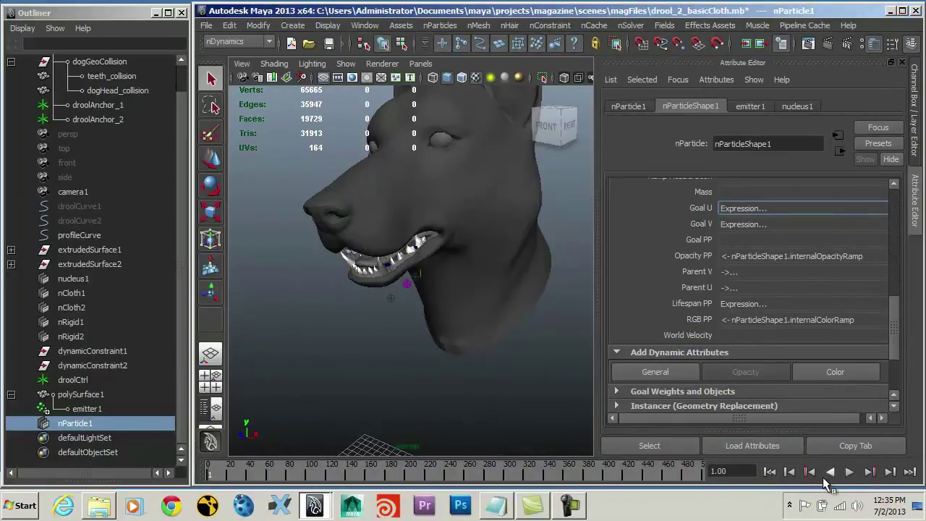
# Play the simulation to check the particles with the lifespan condition, stop it, and rewind to the first frame
pyautogui.click(850, 473)
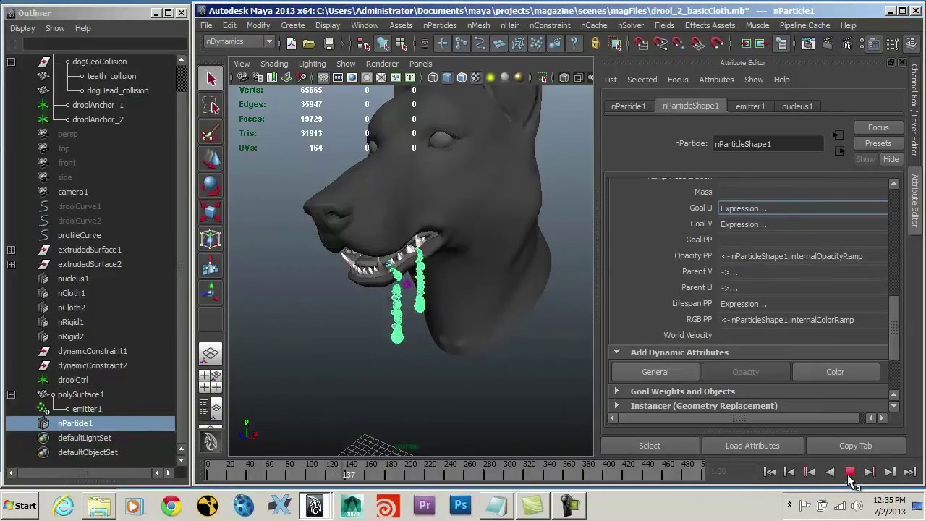
pyautogui.click(846, 472)
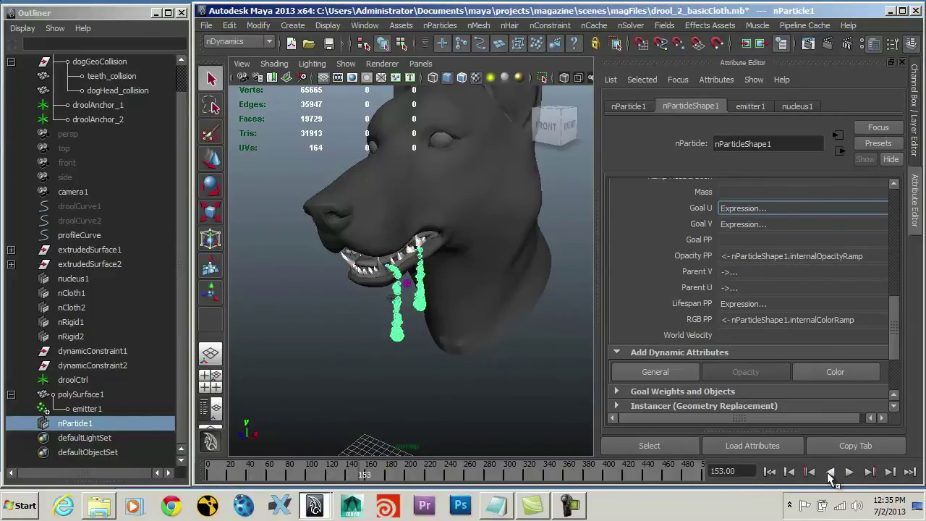
pyautogui.click(768, 472)
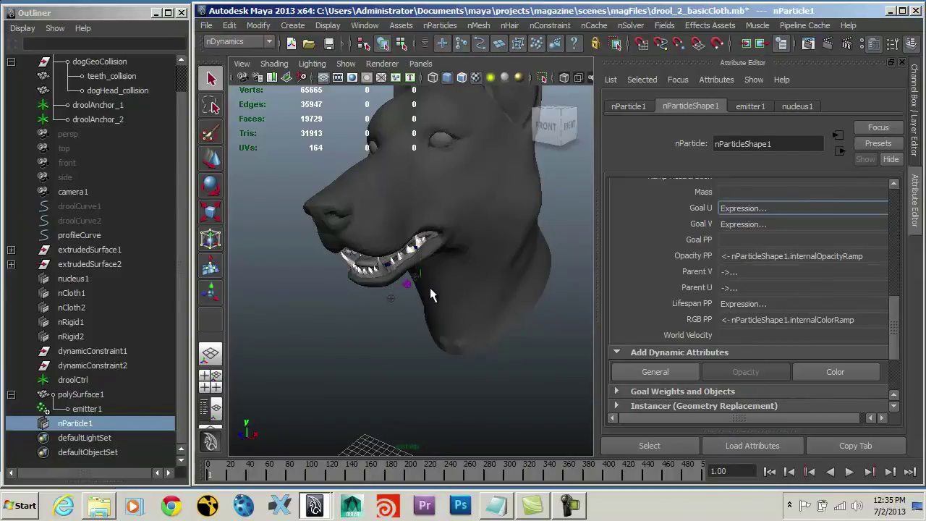
# Play the simulation in stages and inspect the drool particles along the cloth strands close up at the dog's mouth
pyautogui.click(850, 472)
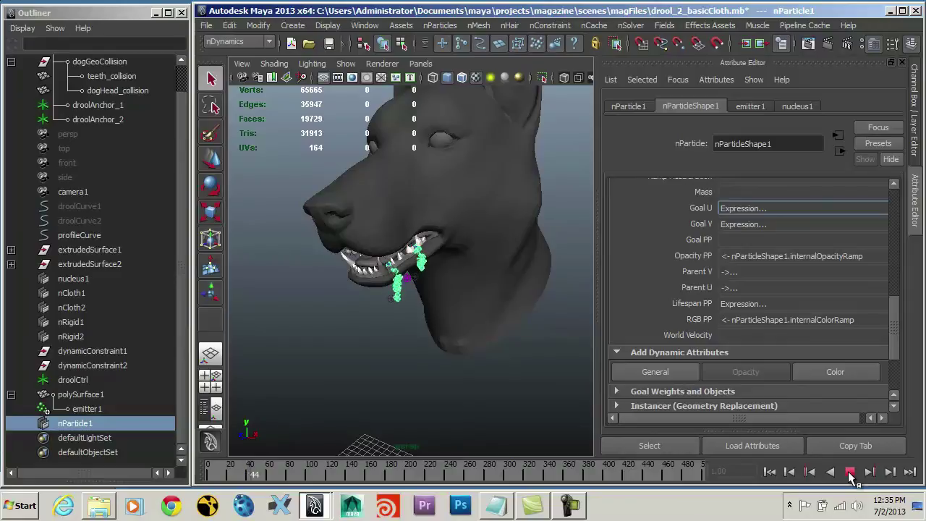
pyautogui.click(850, 471)
pyautogui.scroll(5, 383, 354)
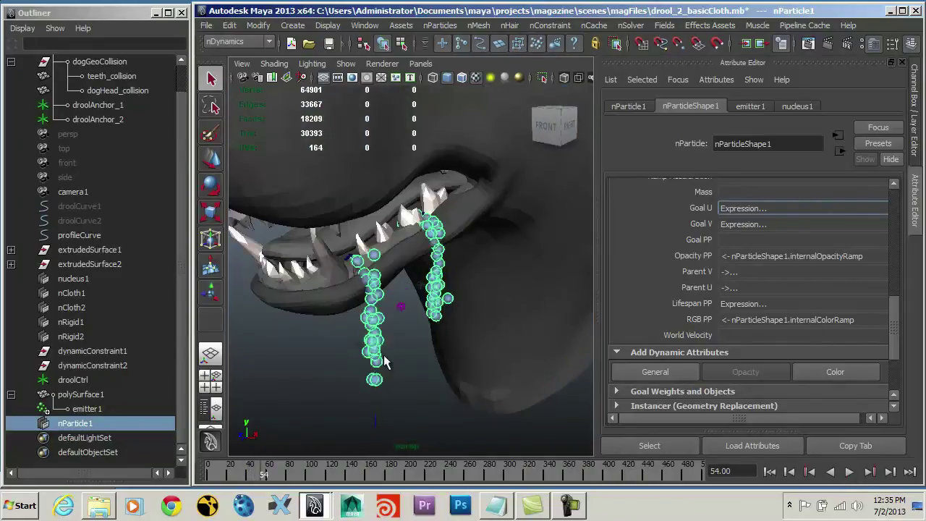
pyautogui.keyDown('alt'); pyautogui.moveTo(470, 395); pyautogui.dragTo(450, 384); pyautogui.keyUp('alt')
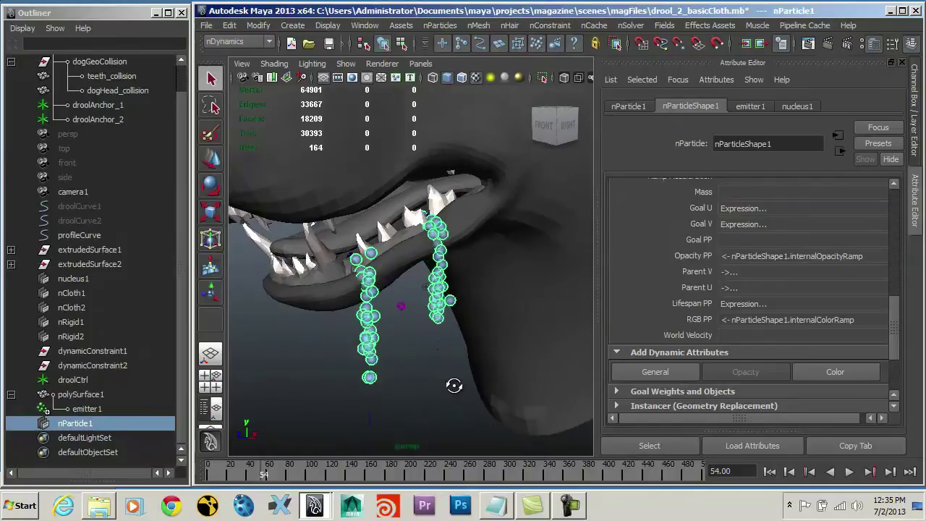
pyautogui.click(850, 472)
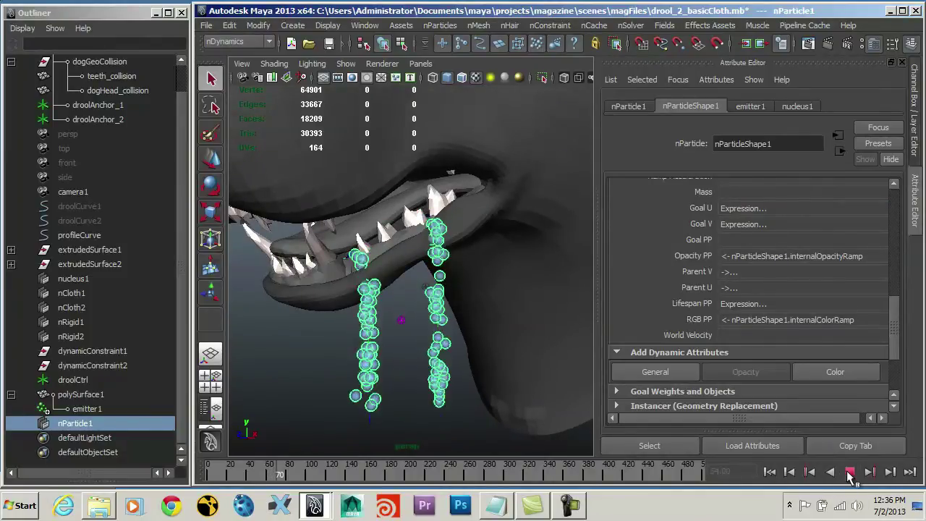
pyautogui.click(850, 472)
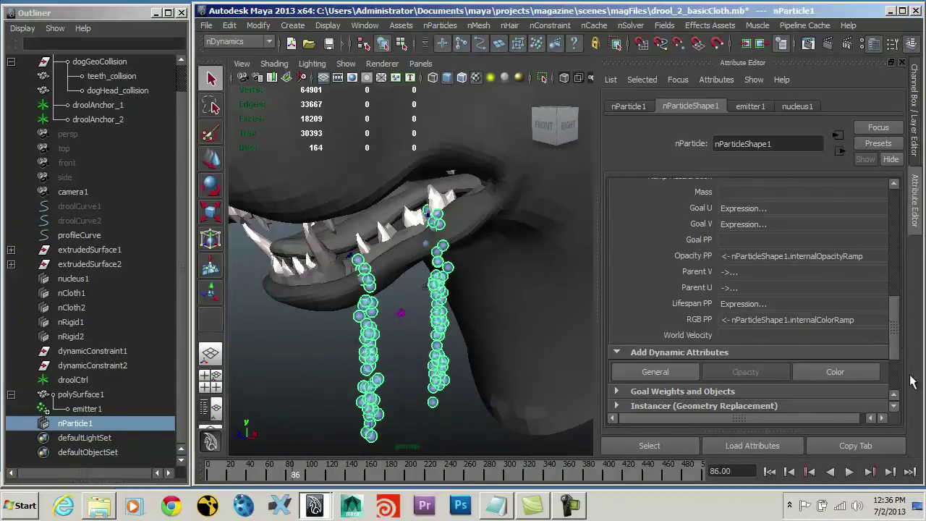
# Set the Liquid Simulation Incompressibility of nParticleShape1 to 0.010 and replay the simulation from the first frame
pyautogui.moveTo(894, 324); pyautogui.dragTo(889, 247)
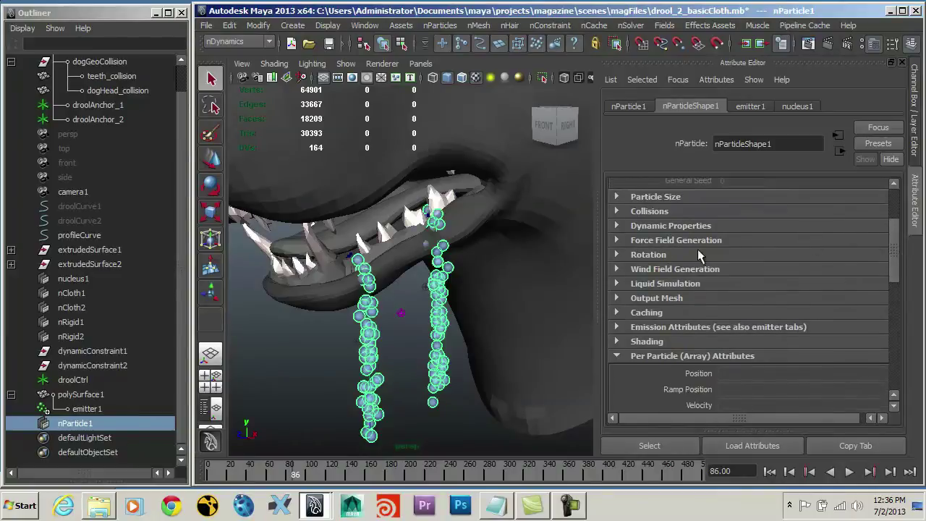
pyautogui.click(624, 283)
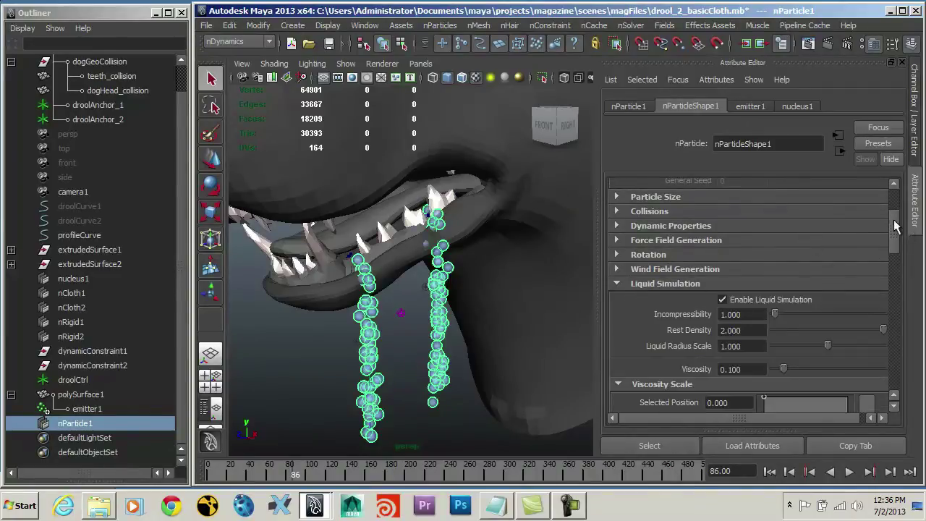
pyautogui.click(753, 316)
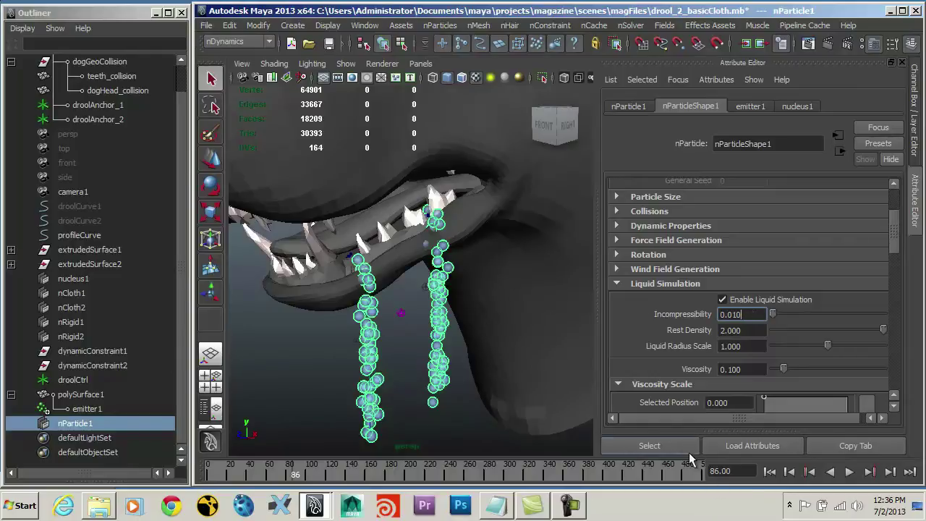
pyautogui.click(768, 471)
pyautogui.click(849, 471)
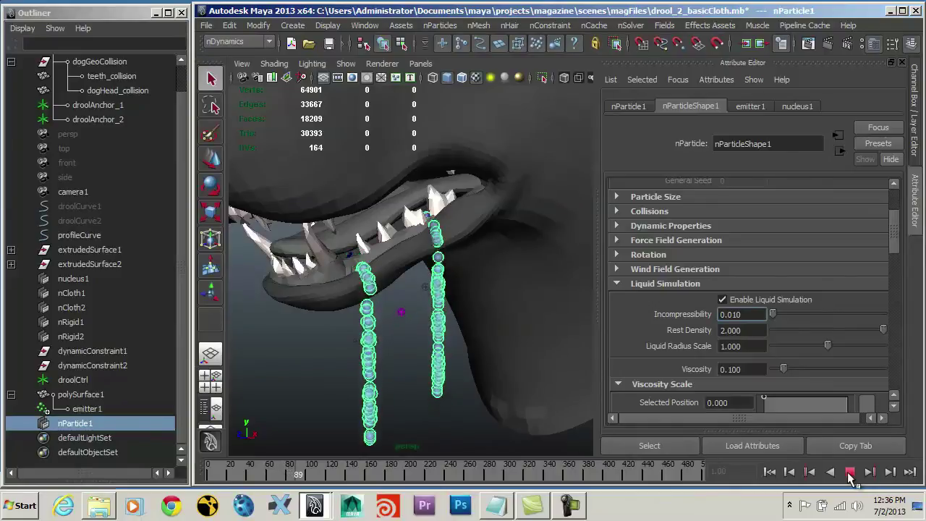
pyautogui.click(849, 472)
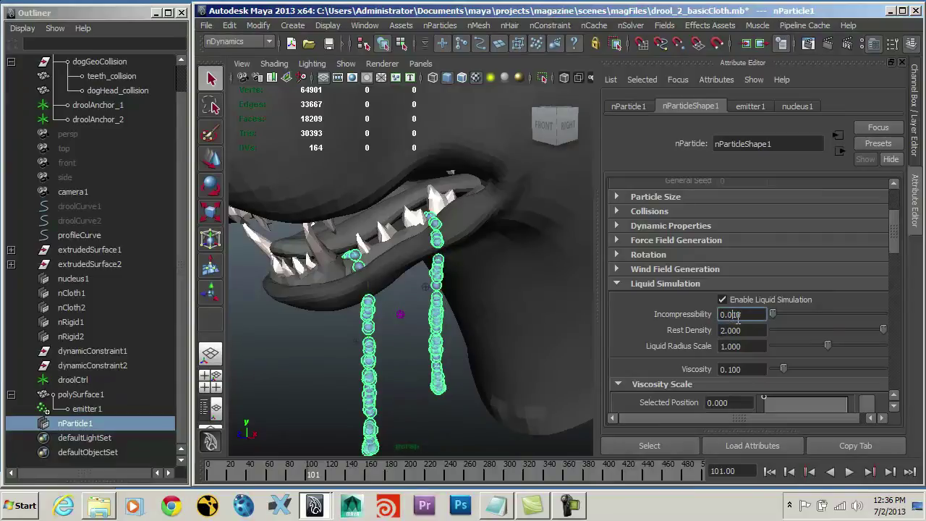
# Set the Incompressibility to 0.001 and replay the simulation from the first frame, checking the strands close up and with the whole head
pyautogui.click(770, 471)
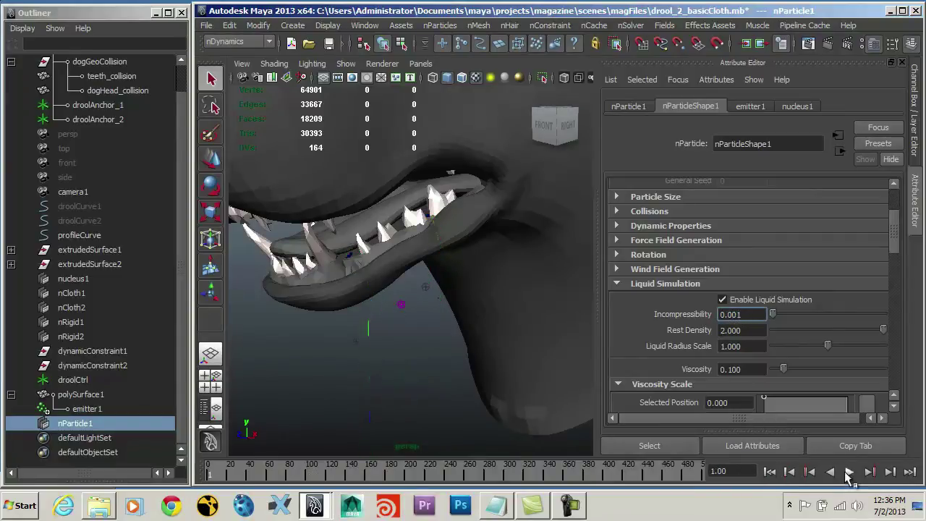
pyautogui.click(850, 472)
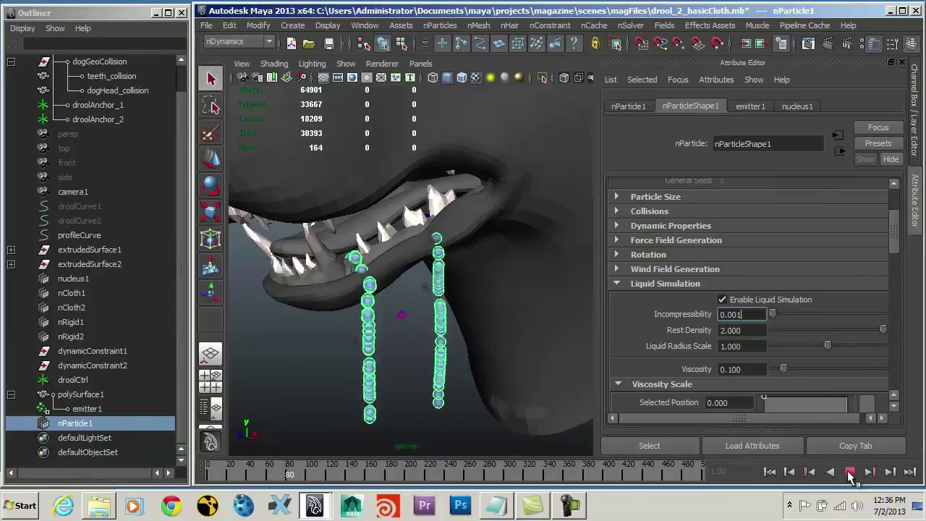
pyautogui.click(850, 472)
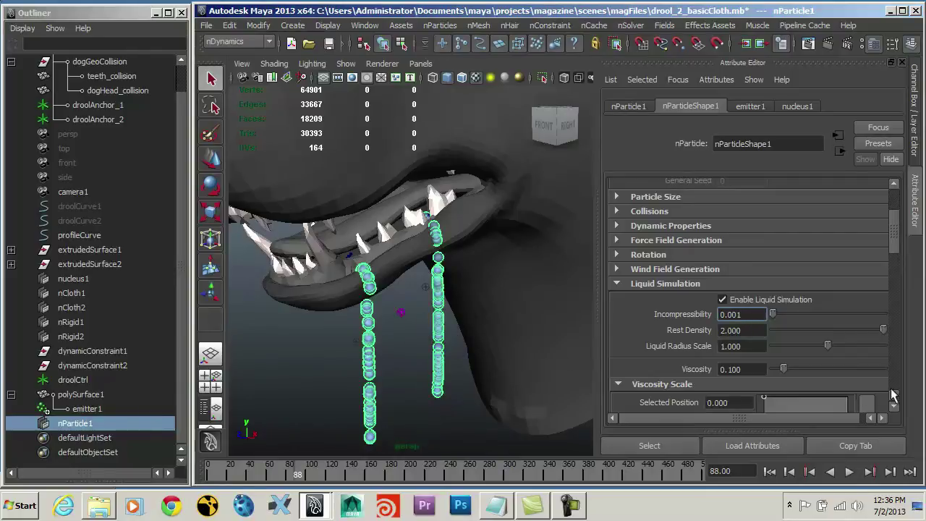
pyautogui.scroll(-5, 503, 273)
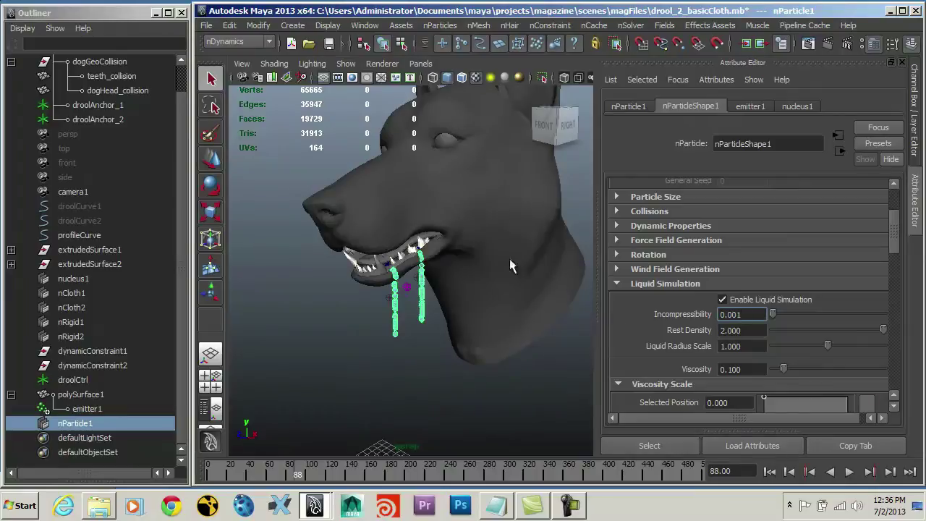
pyautogui.click(770, 471)
pyautogui.click(849, 471)
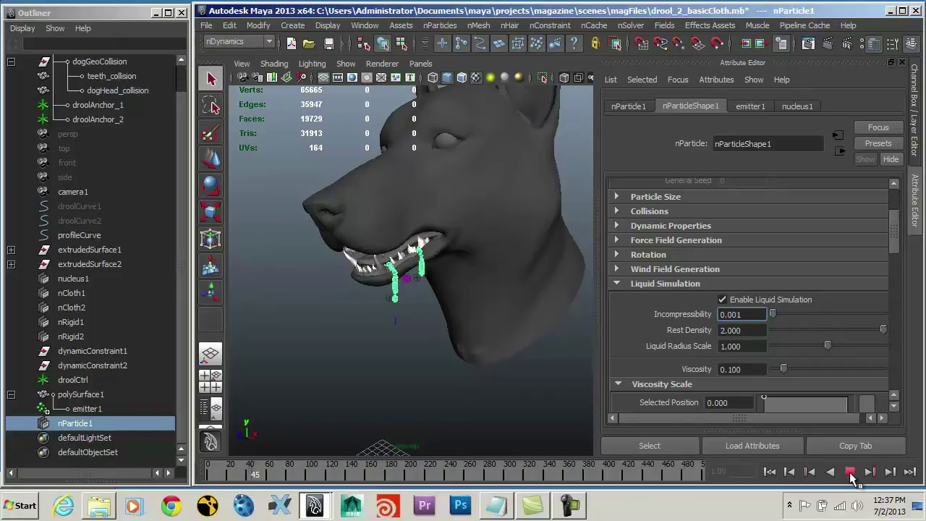
pyautogui.click(850, 471)
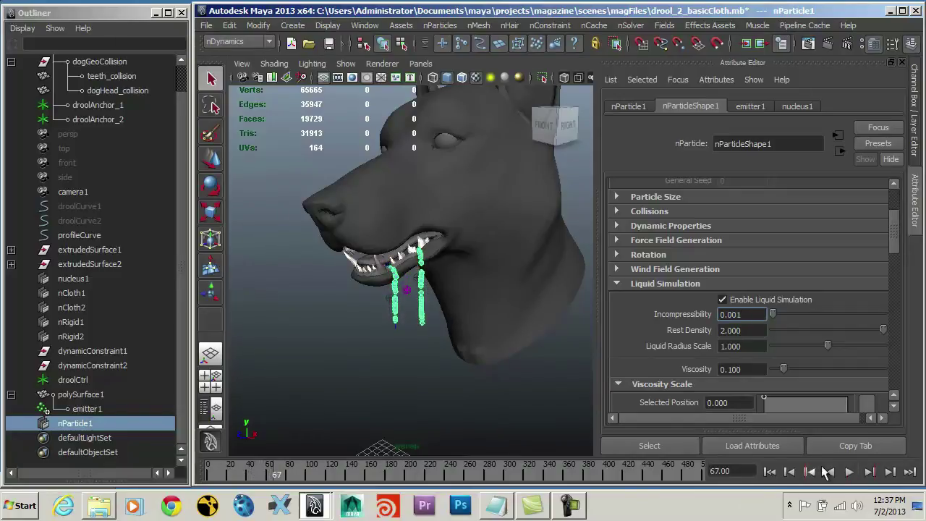
# Move the droolCtrl locator up in front of the dog's mouth, to about Translate Y 27.8 and Translate Z 9.8, and show its channels
pyautogui.click(336, 294)
pyautogui.keyDown('alt'); pyautogui.moveTo(336, 293); pyautogui.dragTo(328, 225, button='right'); pyautogui.keyUp('alt')
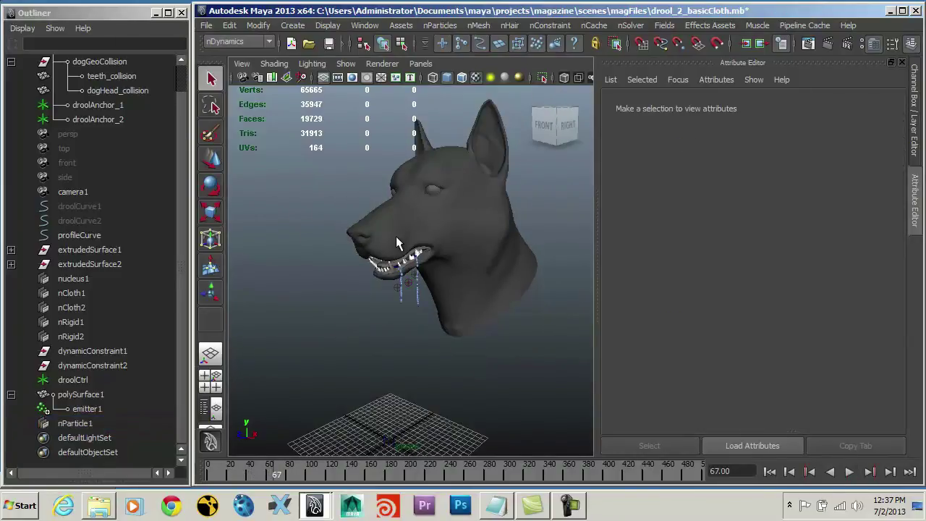
pyautogui.click(74, 379)
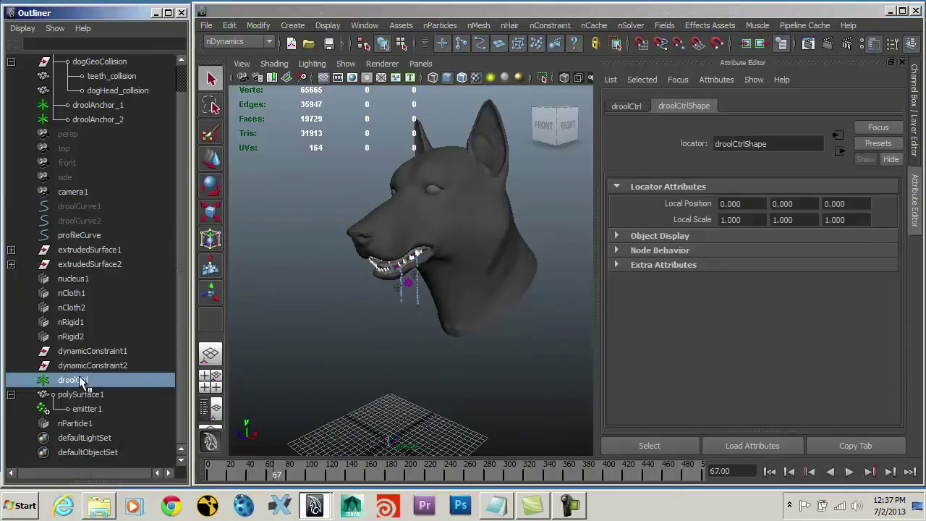
pyautogui.press('w')
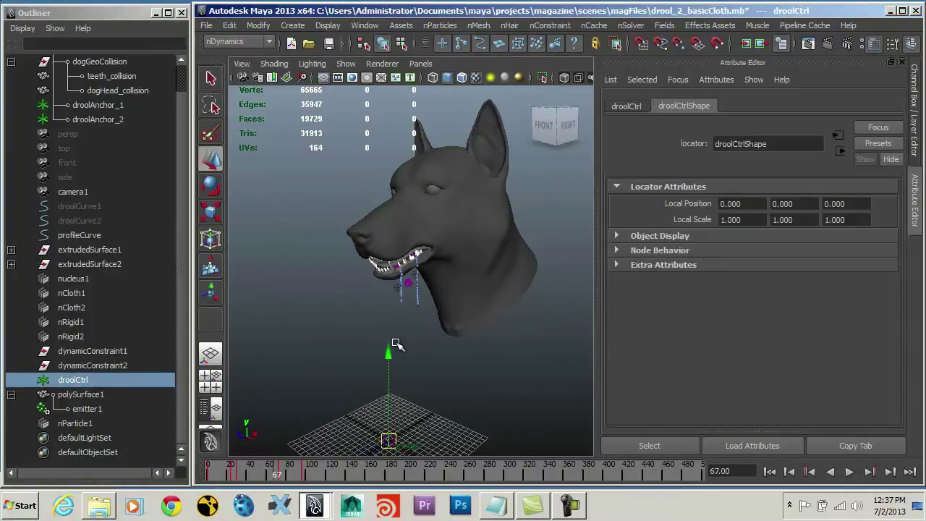
pyautogui.moveTo(389, 355); pyautogui.dragTo(386, 194)
pyautogui.moveTo(346, 299); pyautogui.dragTo(282, 309)
pyautogui.moveTo(334, 205); pyautogui.dragTo(334, 192)
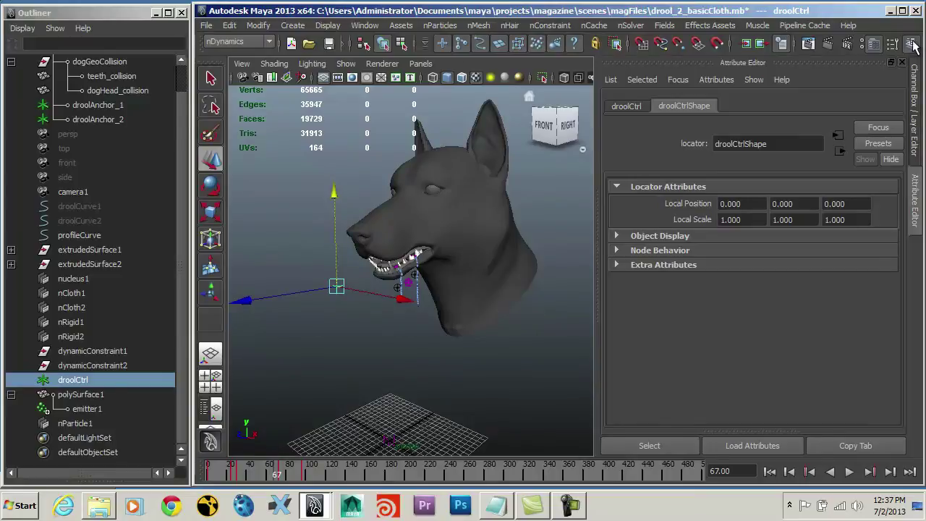
pyautogui.click(911, 45)
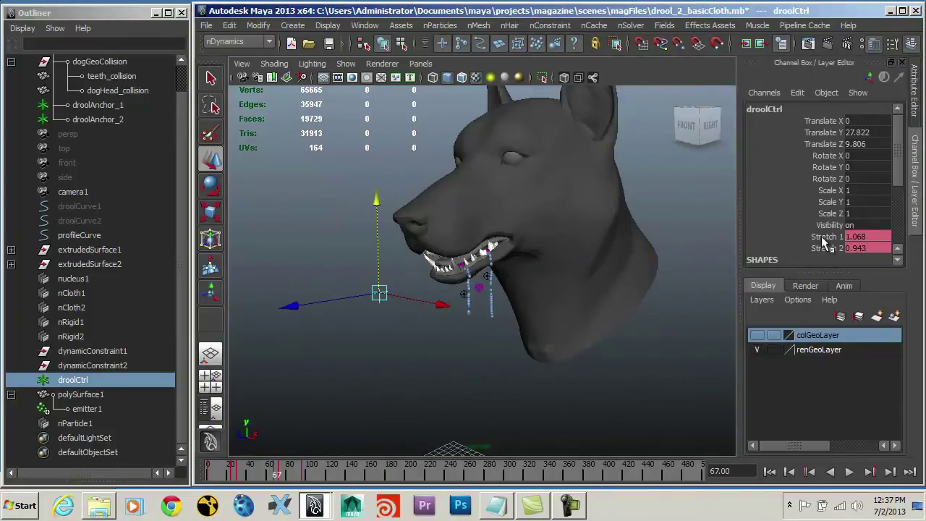
pyautogui.press('q')
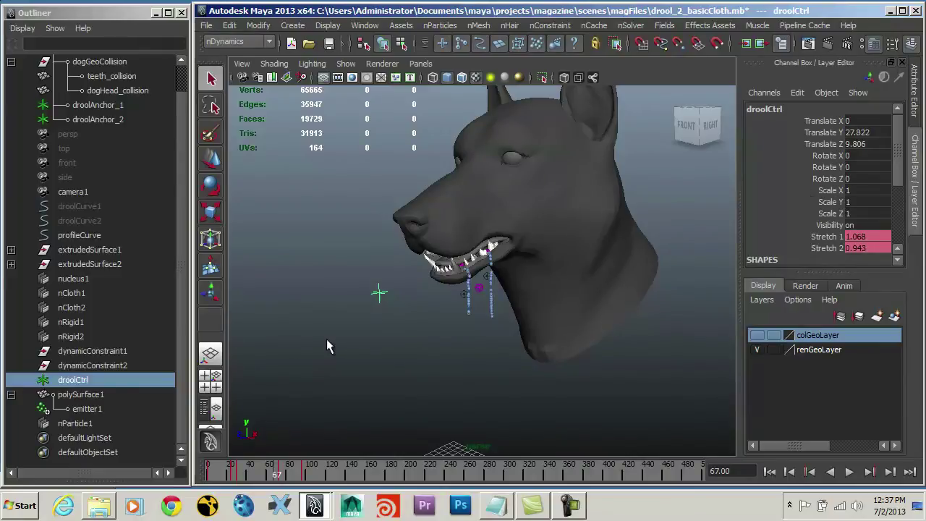
# Add two keyable scalar float attributes to droolCtrl: rate, and forward with a default of 0.01
pyautogui.click(249, 25)
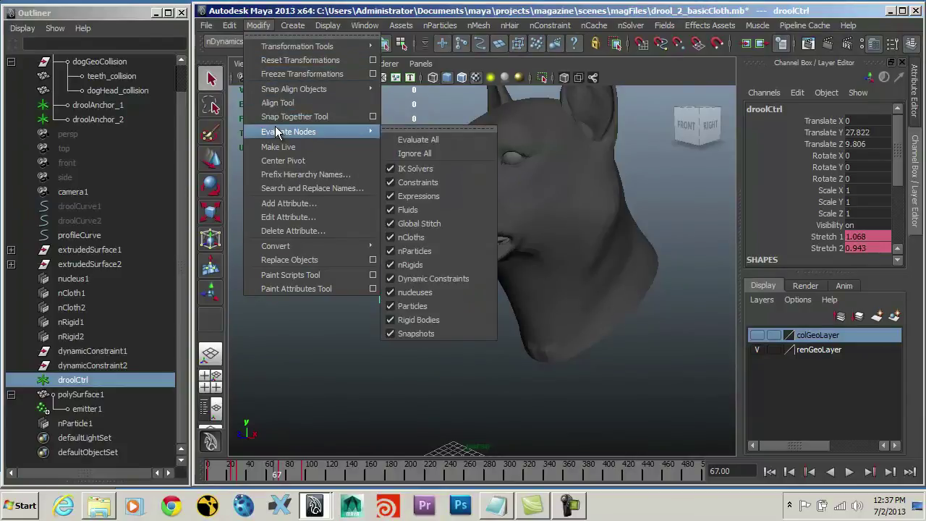
pyautogui.click(289, 204)
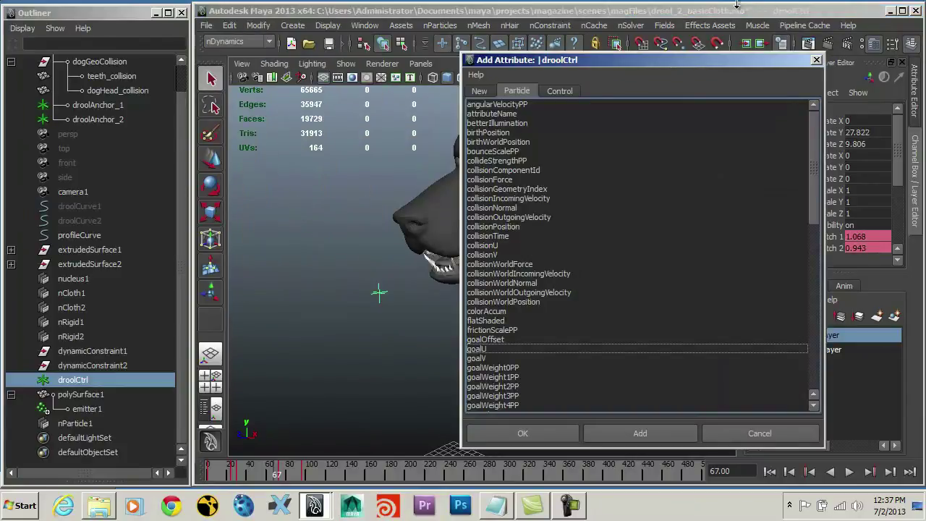
pyautogui.click(478, 91)
pyautogui.moveTo(741, 68); pyautogui.dragTo(330, 60)
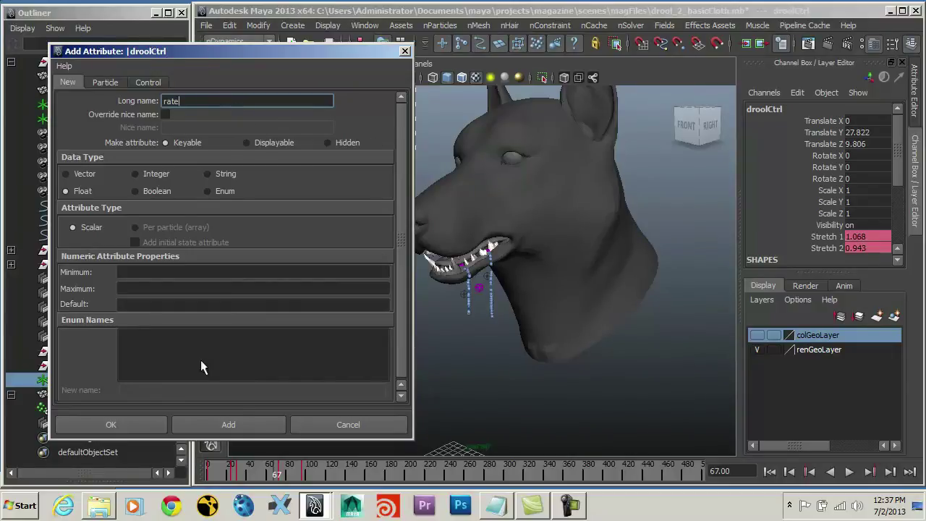
pyautogui.click(223, 417)
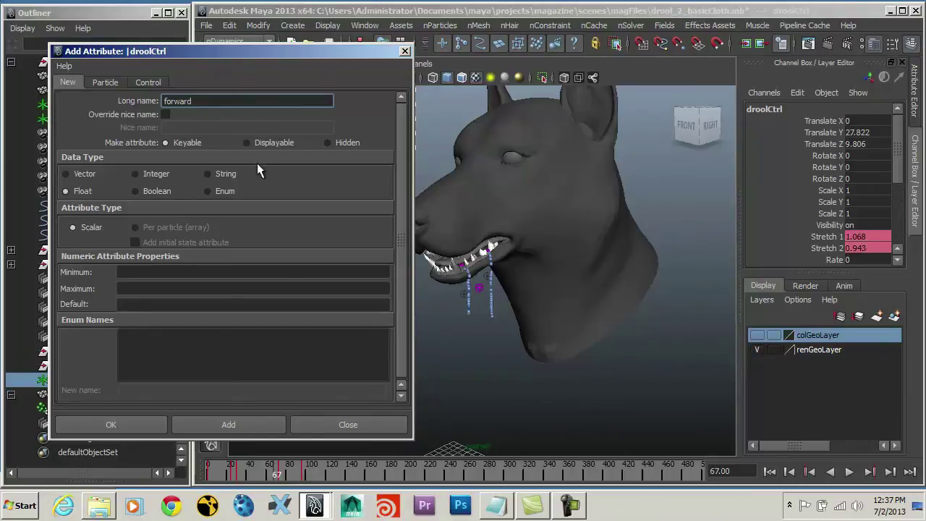
pyautogui.click(138, 305)
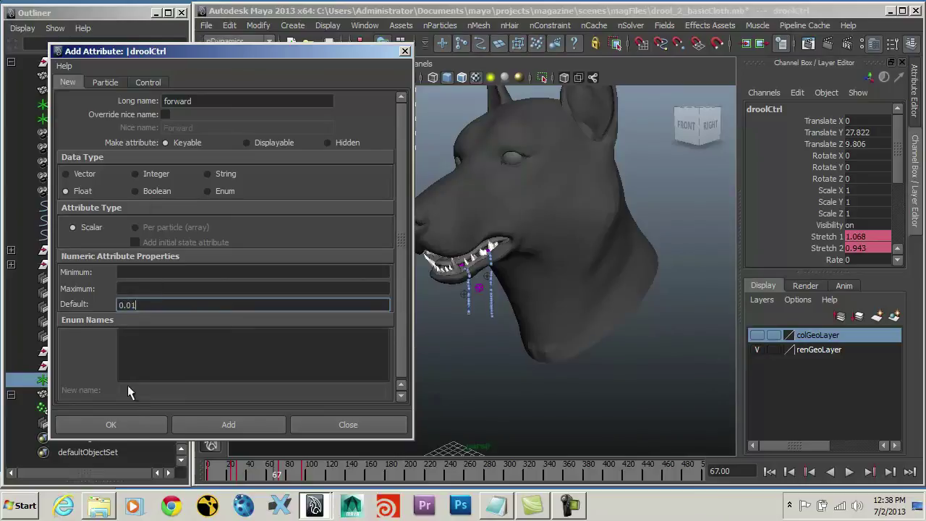
pyautogui.click(106, 424)
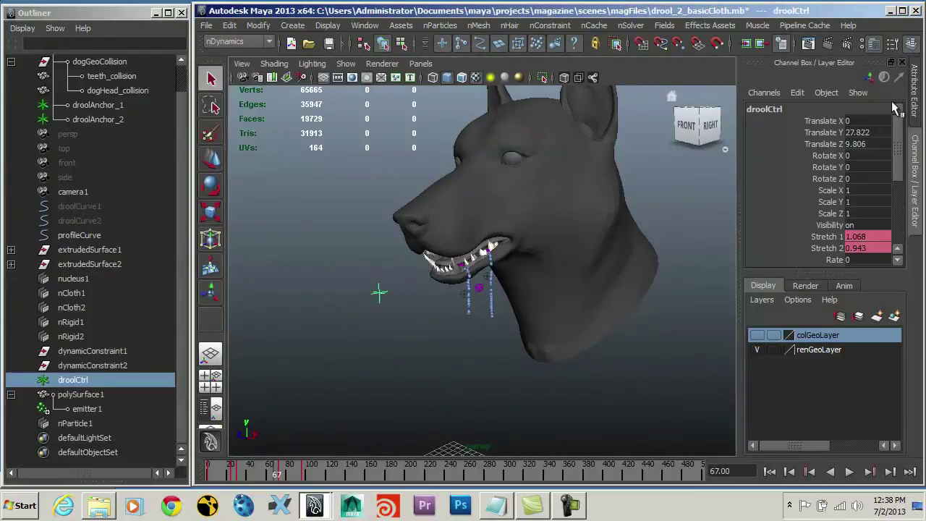
# Set droolCtrl's Rate attribute to 100
pyautogui.scroll(-3, 901, 156)
pyautogui.click(867, 194)
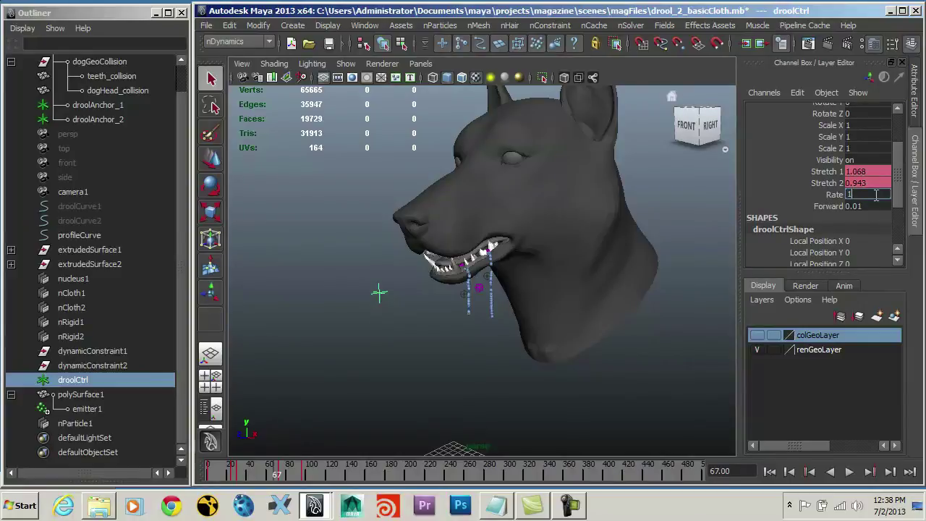
pyautogui.press('Return')
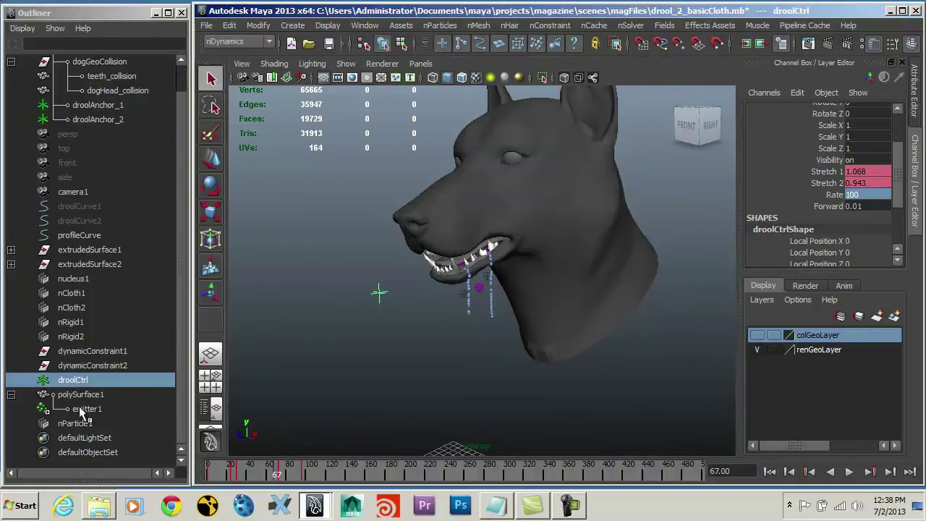
# Connect droolCtrl's rate output to emitter1's rate input in the Connection Editor and close the editor
pyautogui.click(359, 25)
pyautogui.moveTo(463, 46)
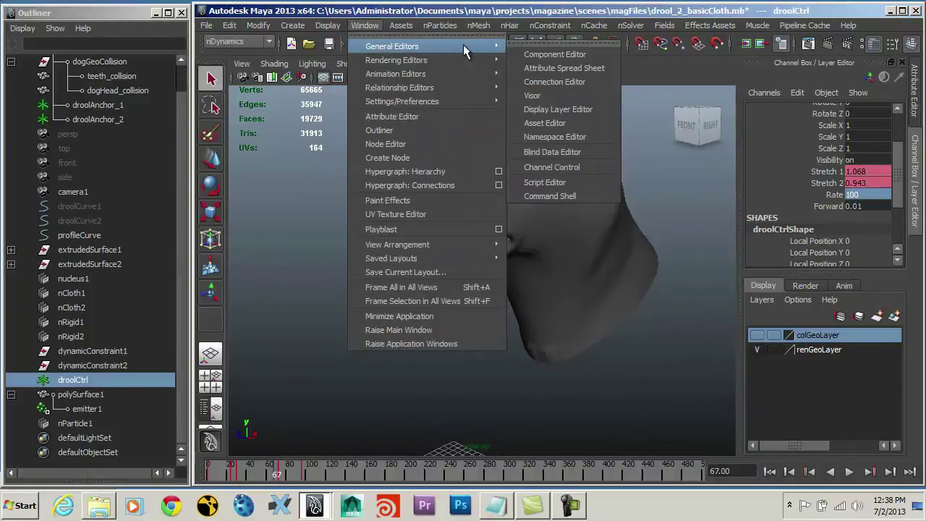
pyautogui.click(556, 81)
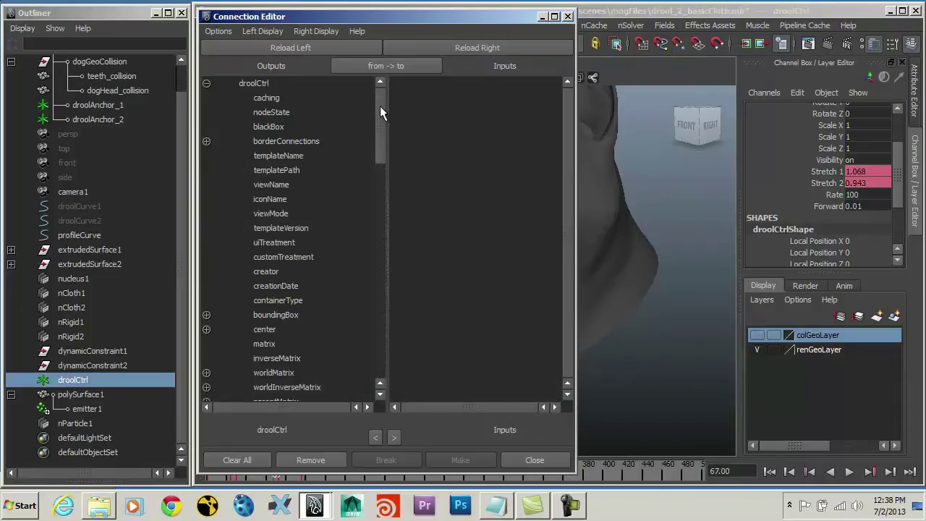
pyautogui.moveTo(379, 105); pyautogui.dragTo(380, 326)
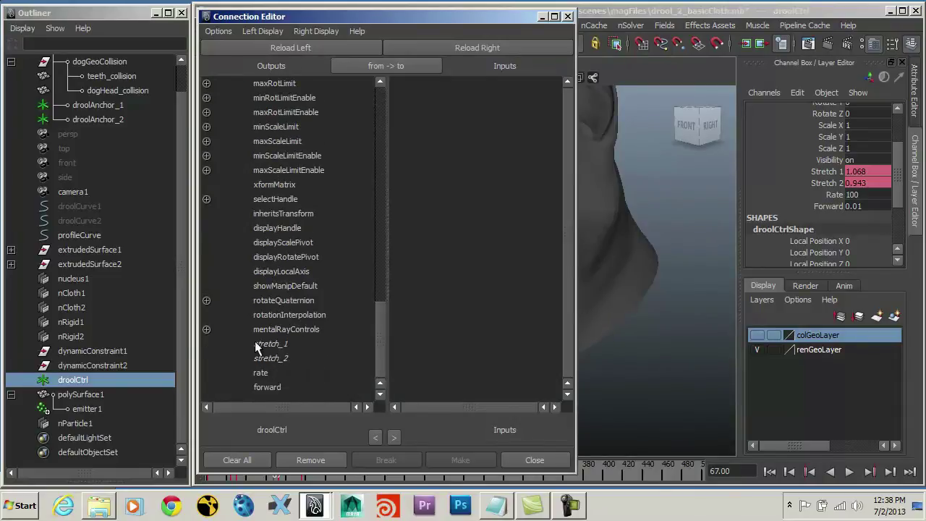
pyautogui.click(85, 407)
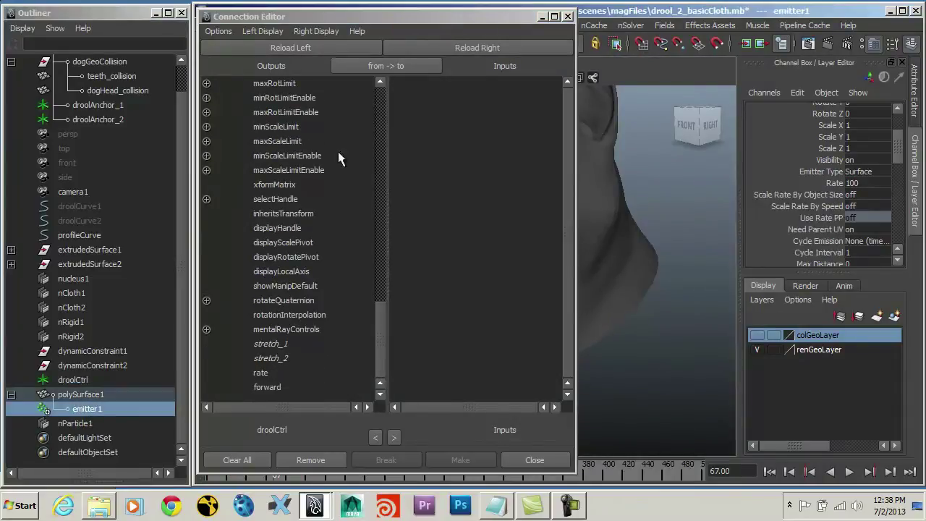
pyautogui.click(474, 45)
pyautogui.moveTo(570, 95); pyautogui.dragTo(565, 274)
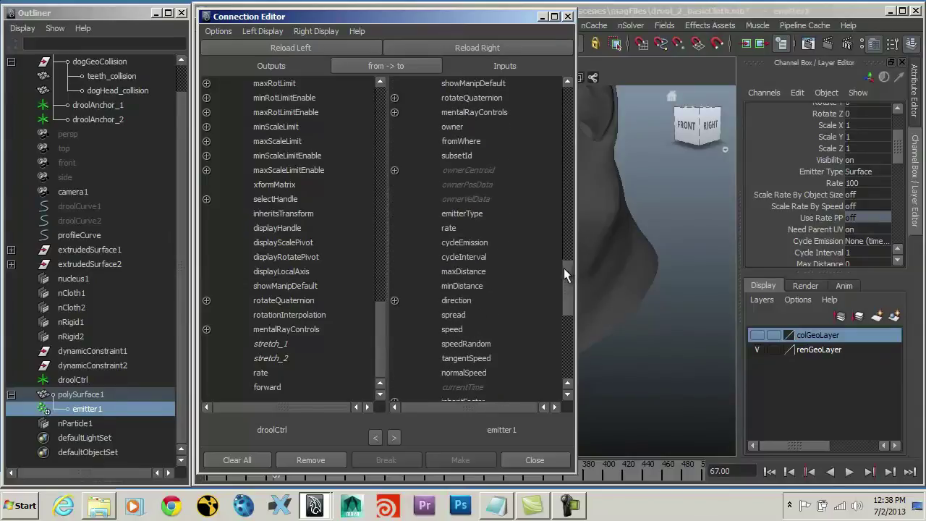
pyautogui.click(259, 373)
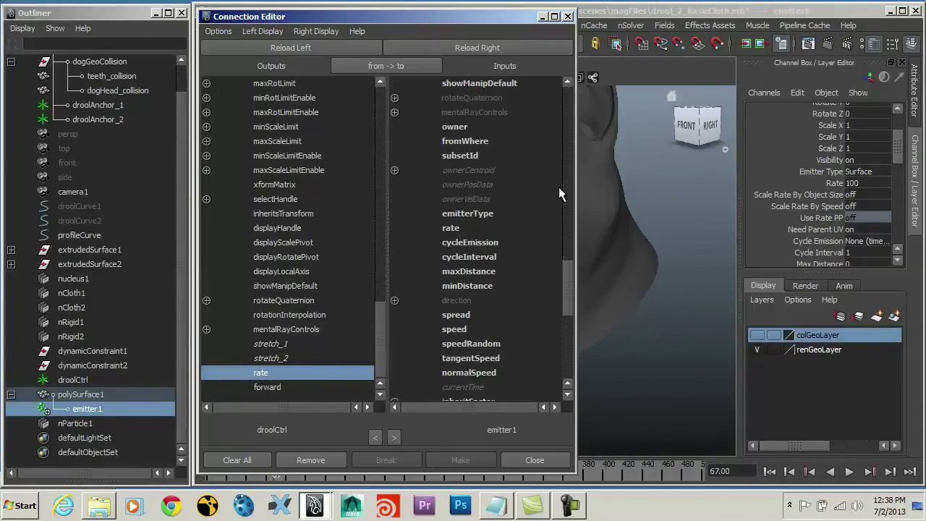
pyautogui.click(453, 227)
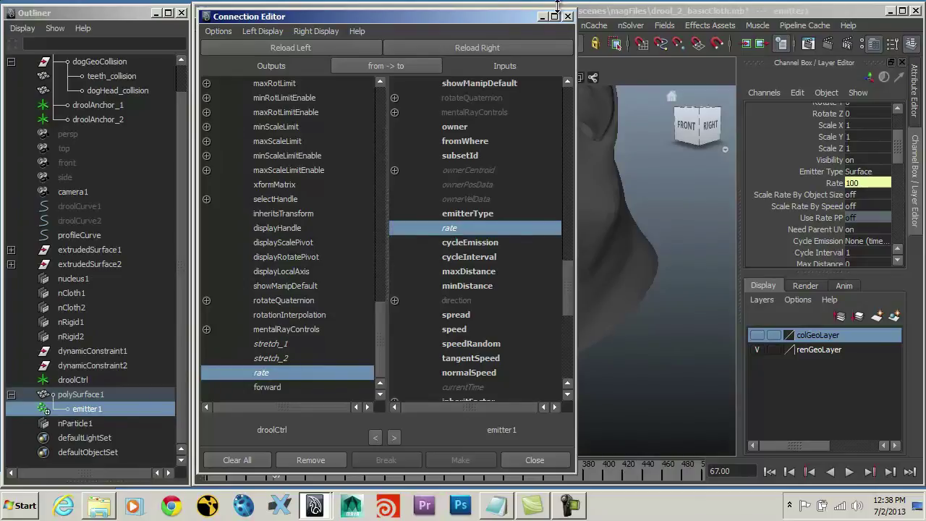
pyautogui.moveTo(459, 19); pyautogui.dragTo(522, 34)
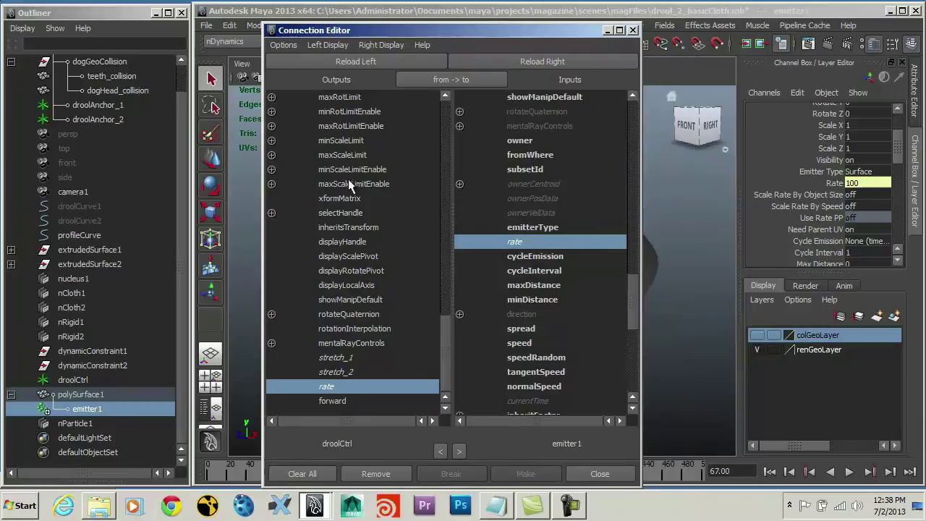
pyautogui.click(632, 30)
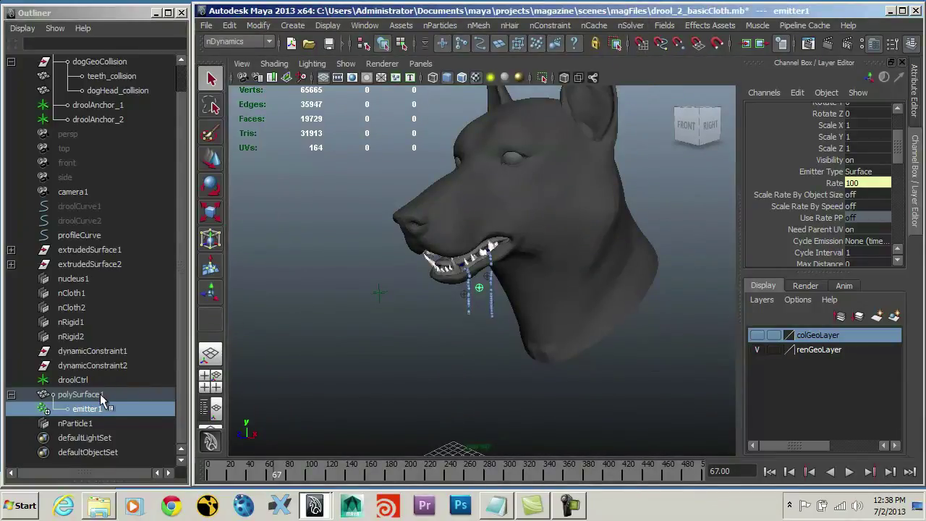
# Select droolCtrl, play the simulation from the first frame to check the emission, and rewind to frame 1
pyautogui.click(76, 380)
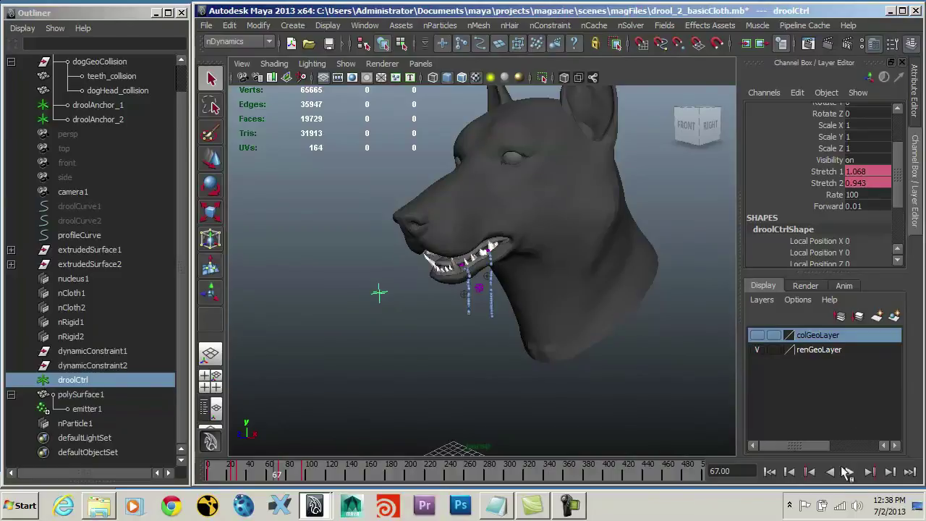
pyautogui.click(769, 471)
pyautogui.click(849, 471)
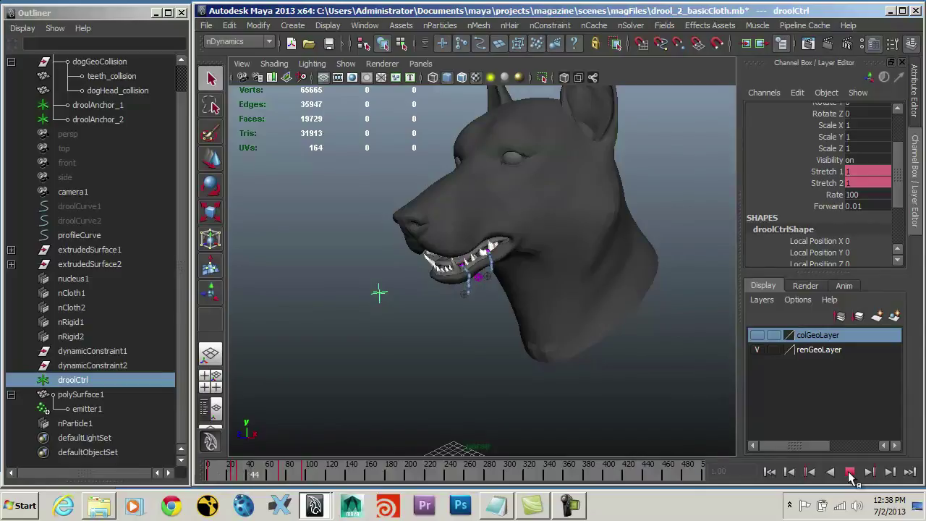
pyautogui.click(849, 472)
pyautogui.click(769, 470)
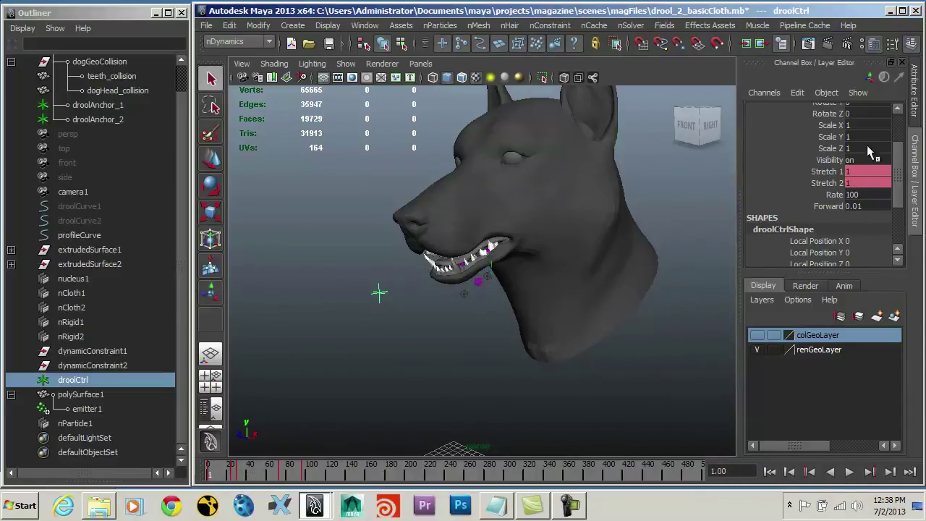
# Set droolCtrl's Rate to 1, play the simulation, and select nParticle1 to inspect the emitted particles
pyautogui.doubleClick(872, 196)
pyautogui.write('1')
pyautogui.press('Return')
pyautogui.click(850, 472)
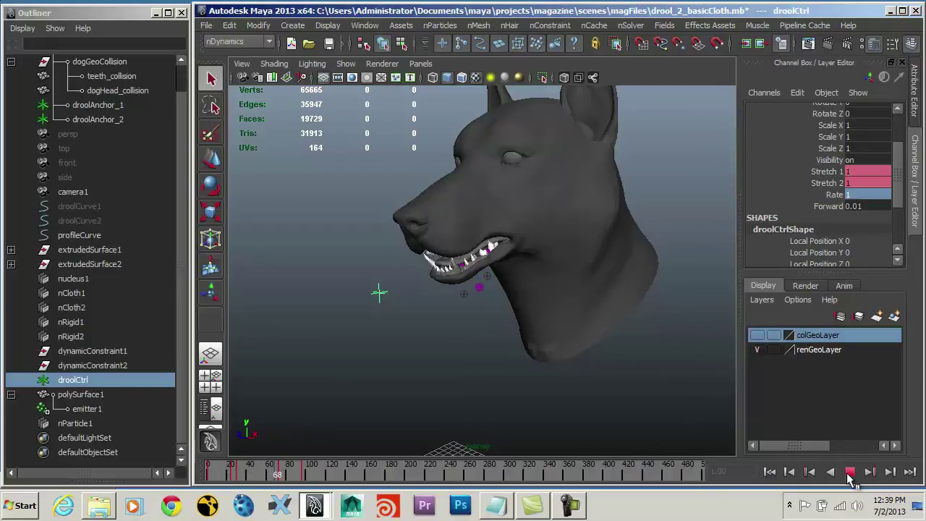
pyautogui.click(850, 471)
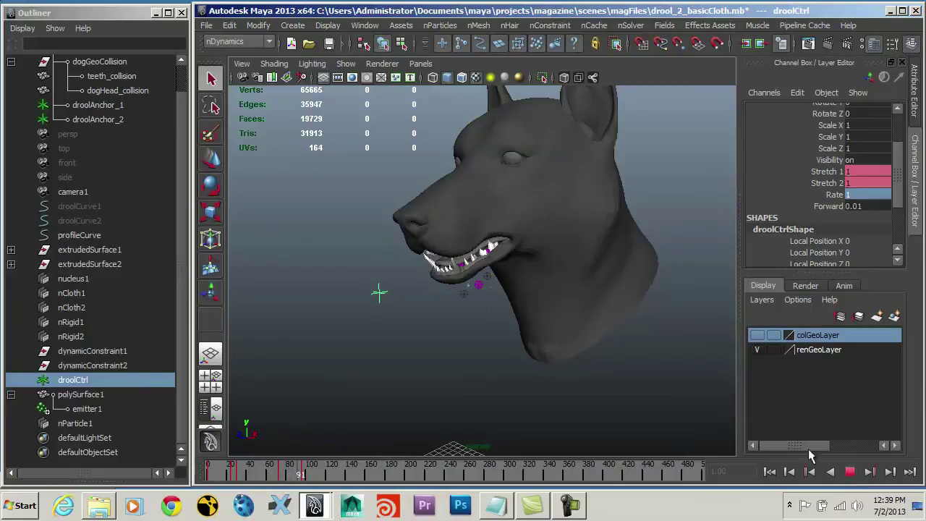
pyautogui.click(92, 426)
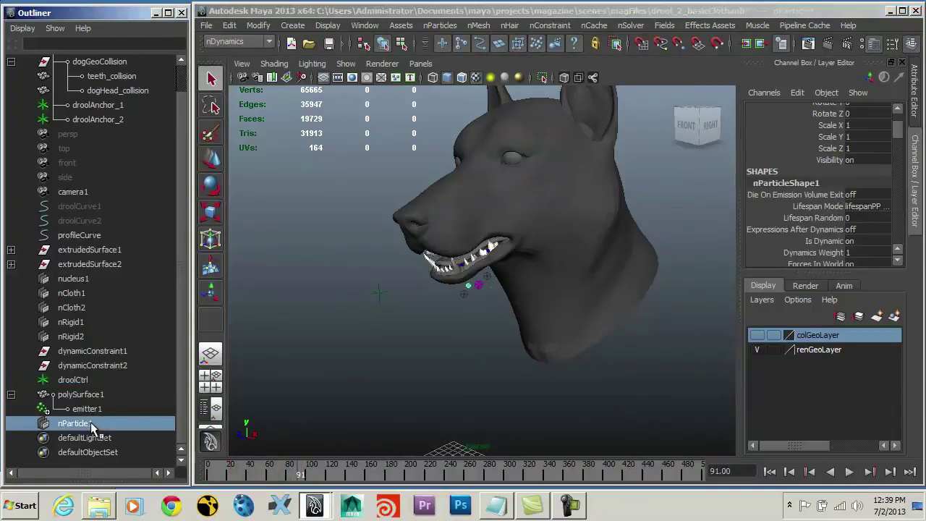
# Set droolCtrl's Rate to 100, continue the simulation from the current frame, and rewind to frame 1
pyautogui.click(107, 378)
pyautogui.doubleClick(866, 195)
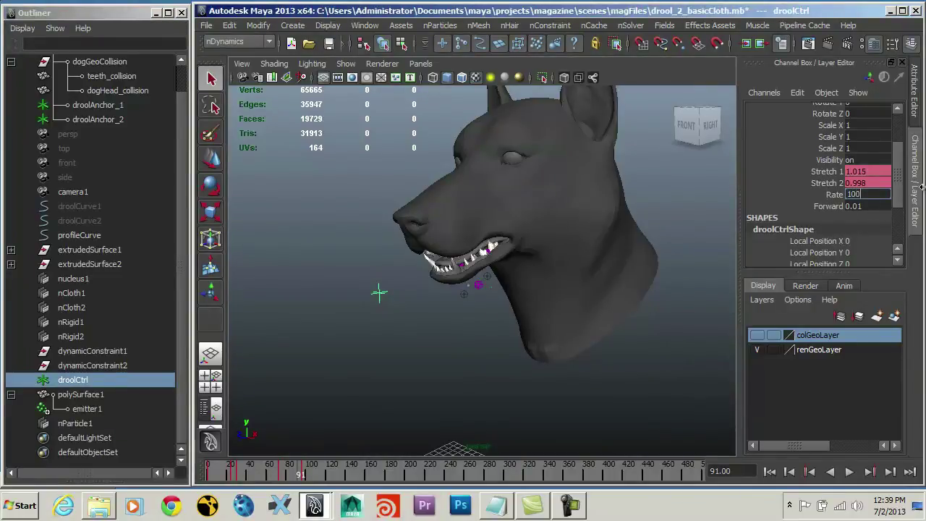
pyautogui.press('Return')
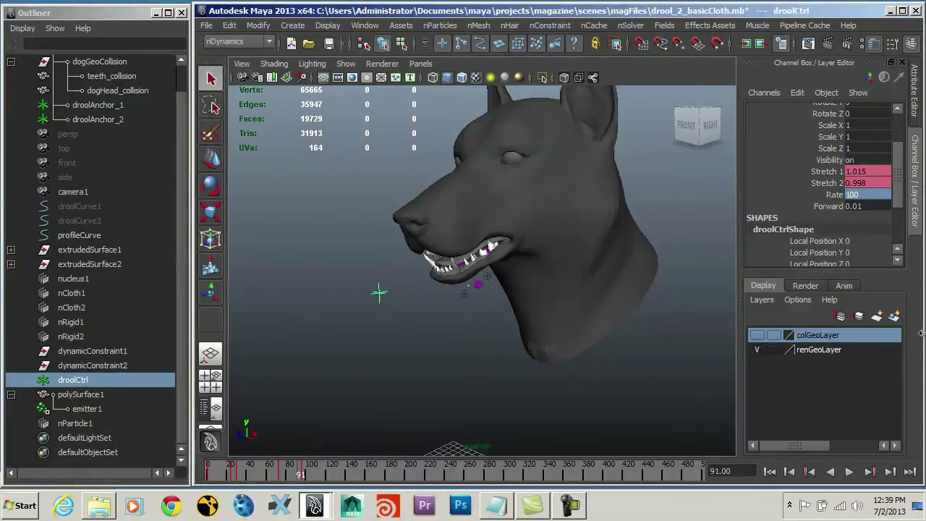
pyautogui.click(846, 473)
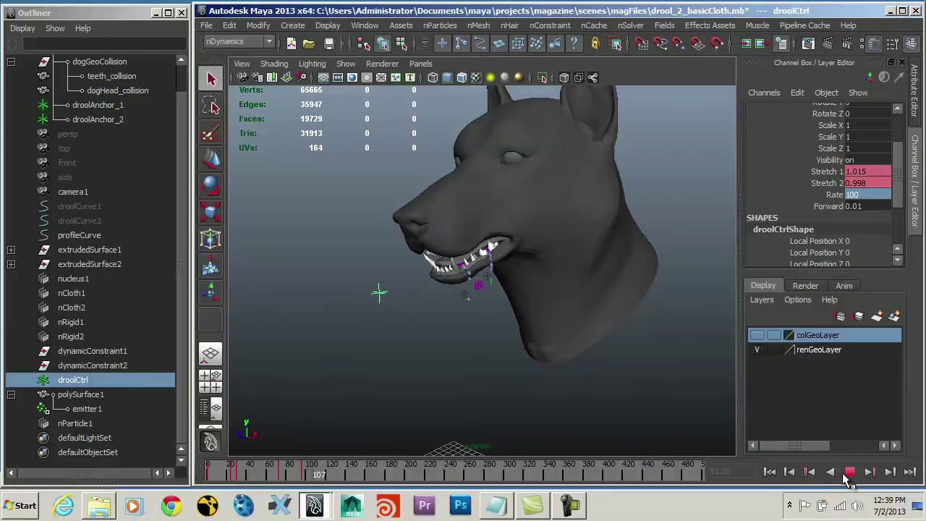
pyautogui.click(848, 473)
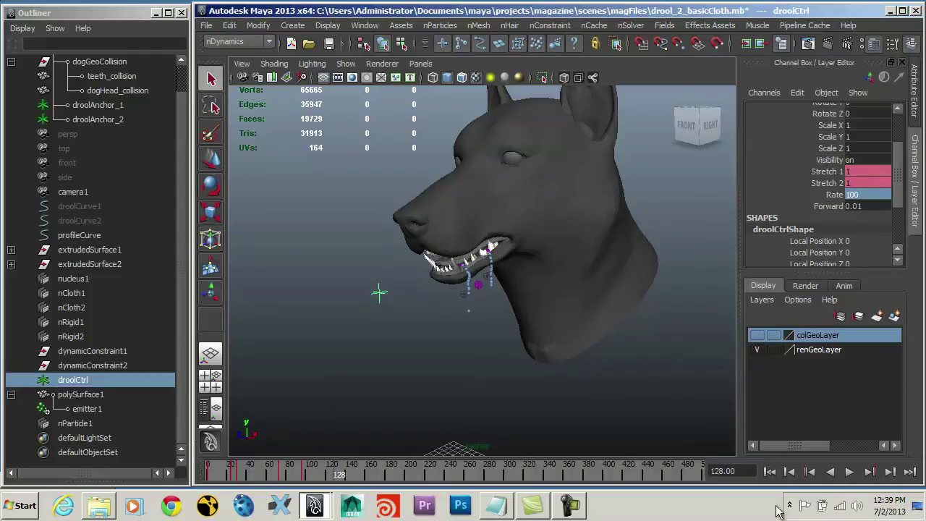
pyautogui.click(770, 471)
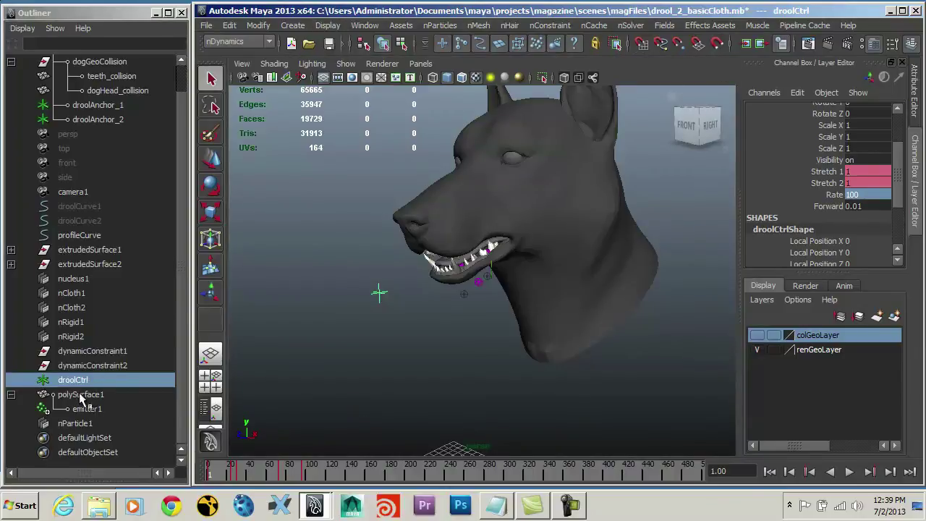
# Open the runtime before dynamics expression for nParticleShape1's Goal U per-particle attribute
pyautogui.click(79, 423)
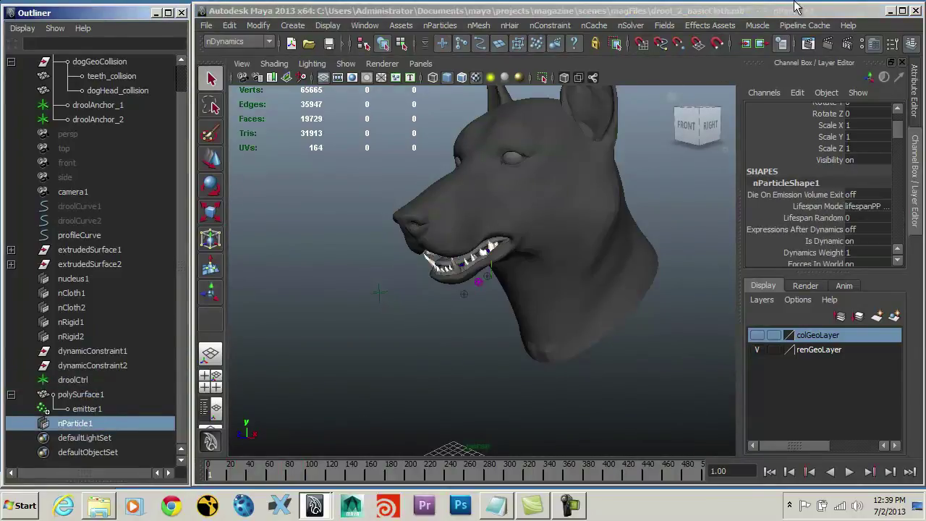
pyautogui.click(874, 46)
pyautogui.click(874, 46)
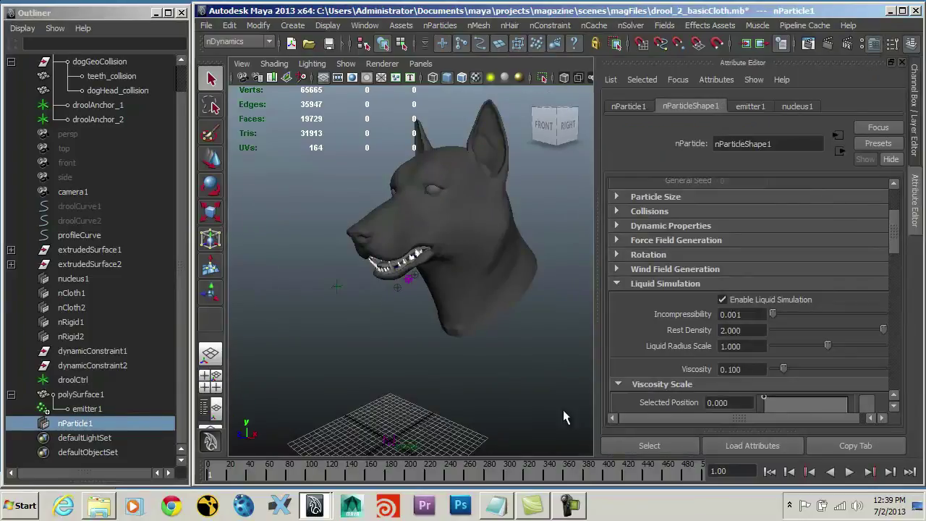
pyautogui.moveTo(893, 230); pyautogui.dragTo(904, 304)
pyautogui.rightClick(756, 304)
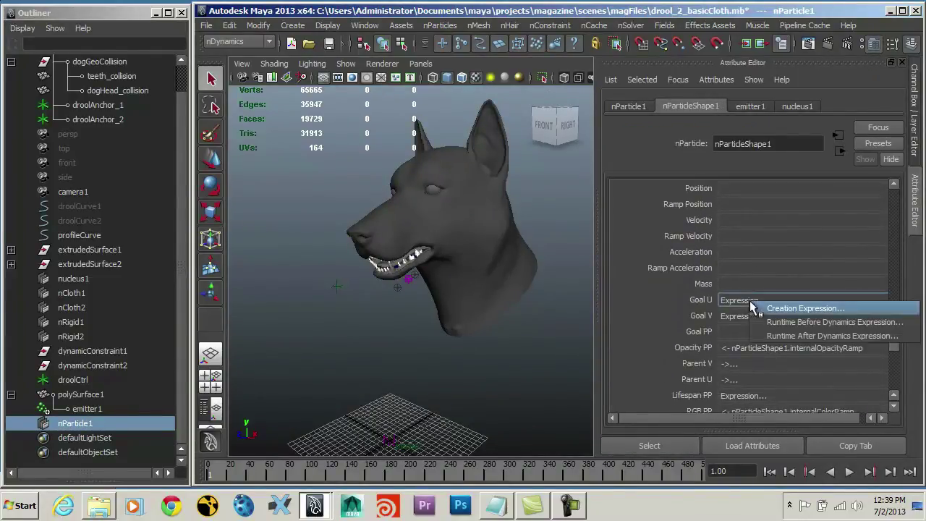
pyautogui.click(796, 322)
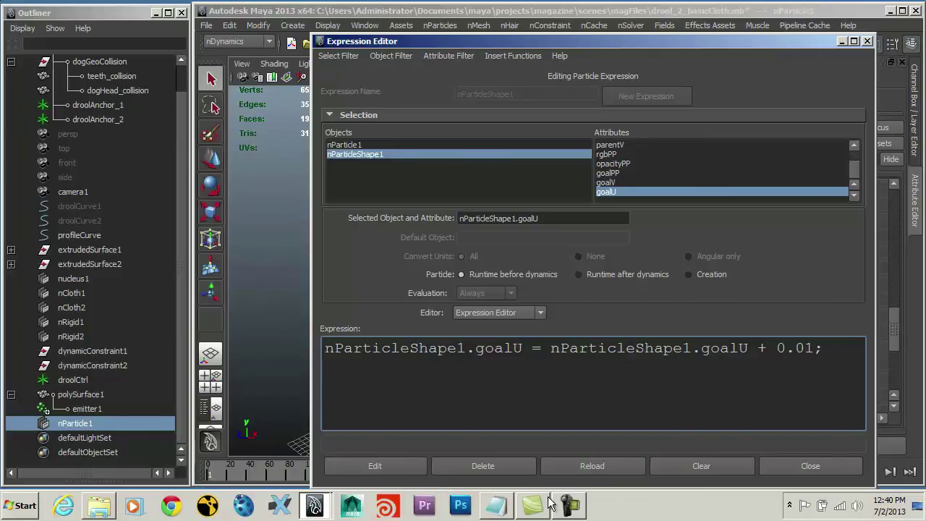
# Copy "float $forward = `getAttr droolCtrl.forward`;" from drool_notes_2.txt in Notepad and insert it above the goalU line in Maya's Expression Editor
pyautogui.click(499, 508)
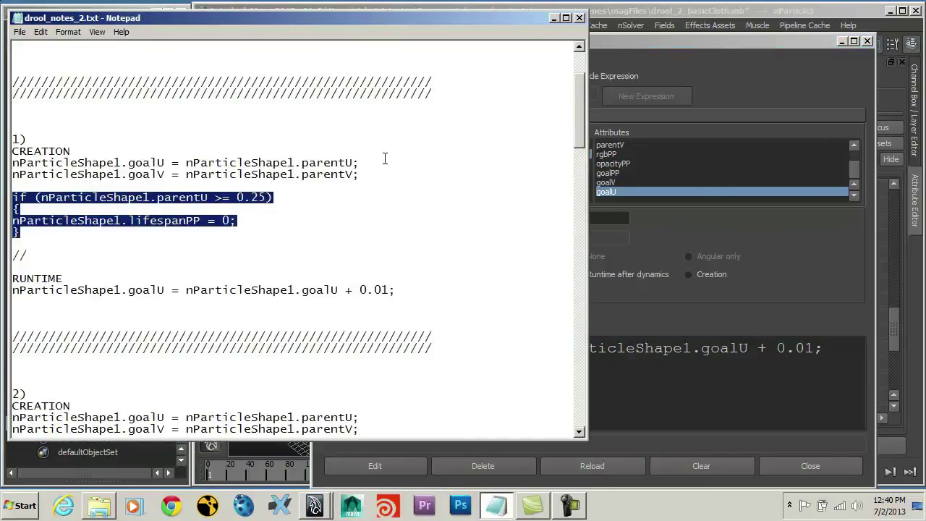
pyautogui.click(385, 158)
pyautogui.scroll(-7, 157, 279)
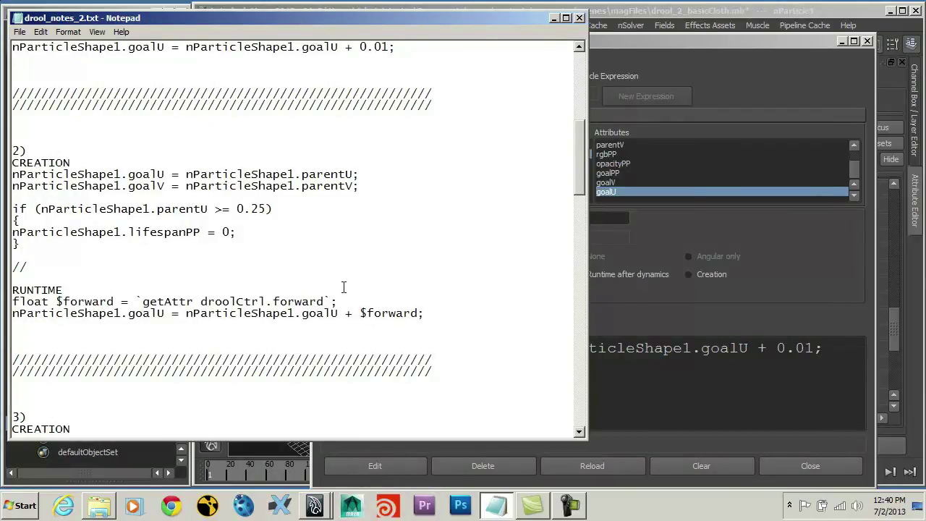
pyautogui.moveTo(337, 302); pyautogui.dragTo(2, 302)
pyautogui.hotkey('ctrl', 'c')
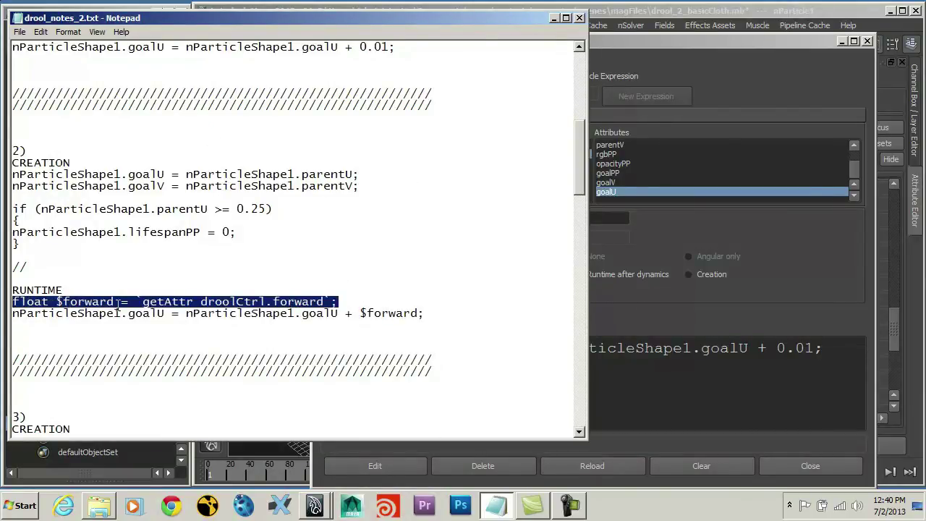
pyautogui.click(746, 44)
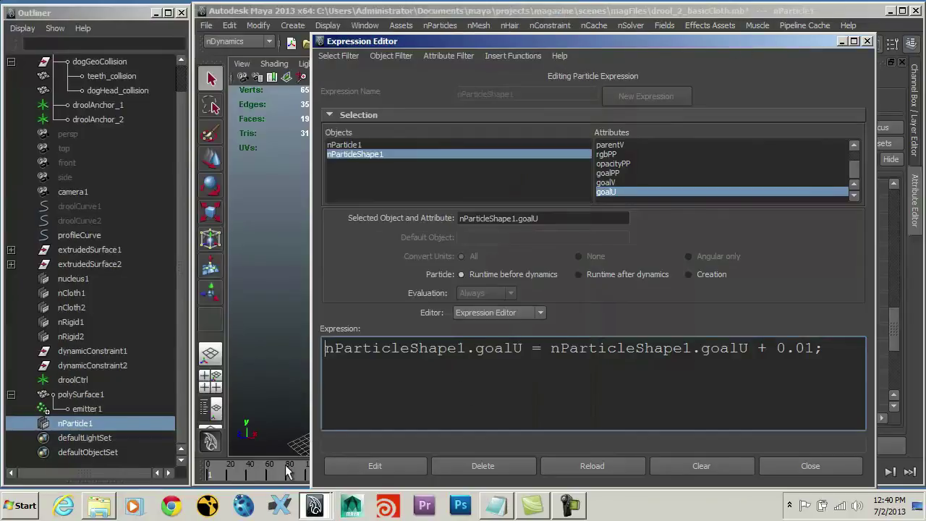
pyautogui.press('Return')
pyautogui.hotkey('ctrl', 'v')
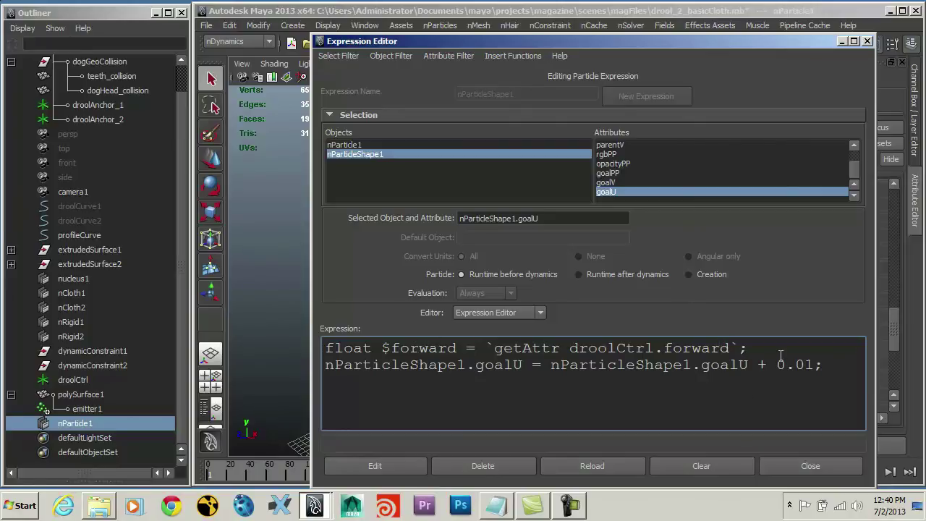
# Replace the 0.01 increment in the goalU runtime expression with $forward and apply the edited expression
pyautogui.moveTo(384, 348); pyautogui.dragTo(461, 352)
pyautogui.hotkey('ctrl', 'c')
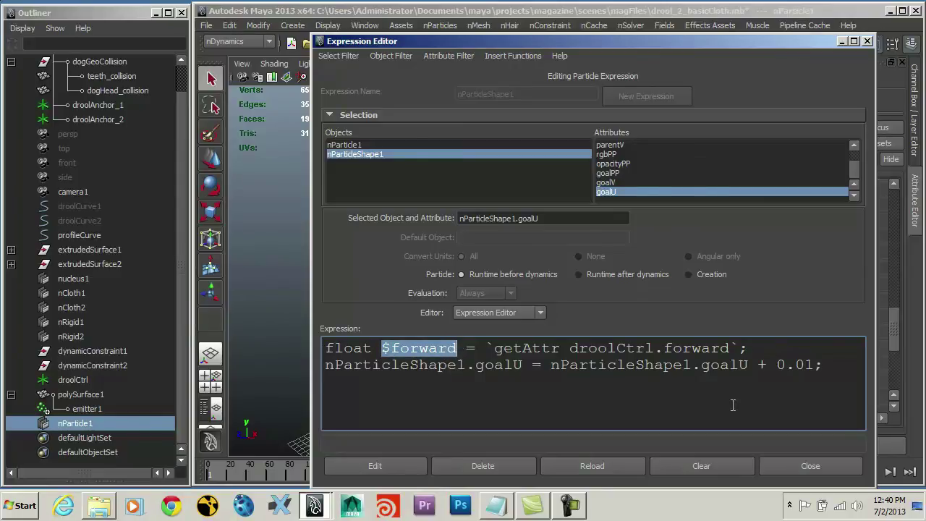
pyautogui.moveTo(815, 365); pyautogui.dragTo(776, 366)
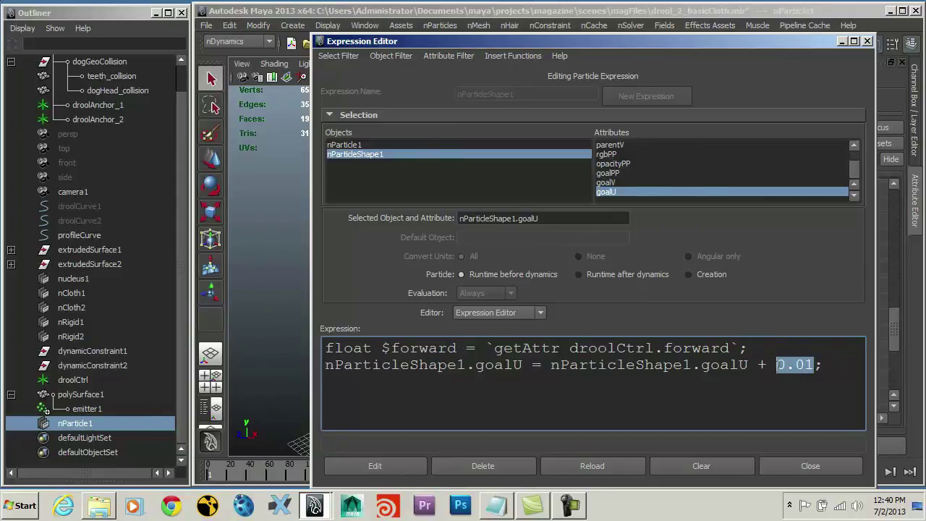
pyautogui.hotkey('ctrl', 'v')
pyautogui.click(393, 461)
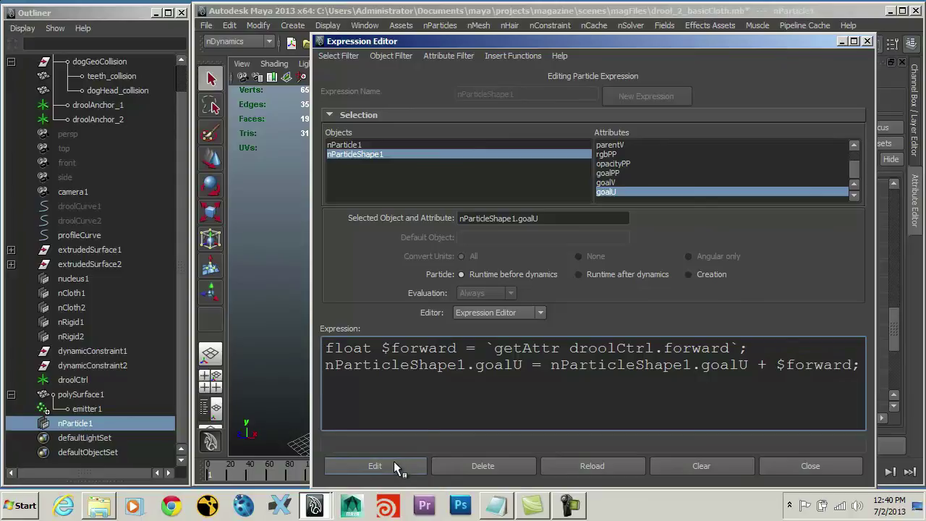
# Close the Expression Editor and play the simulation from frame 1 to check the particles' motion down the strands
pyautogui.moveTo(803, 36); pyautogui.dragTo(728, 45)
pyautogui.click(791, 41)
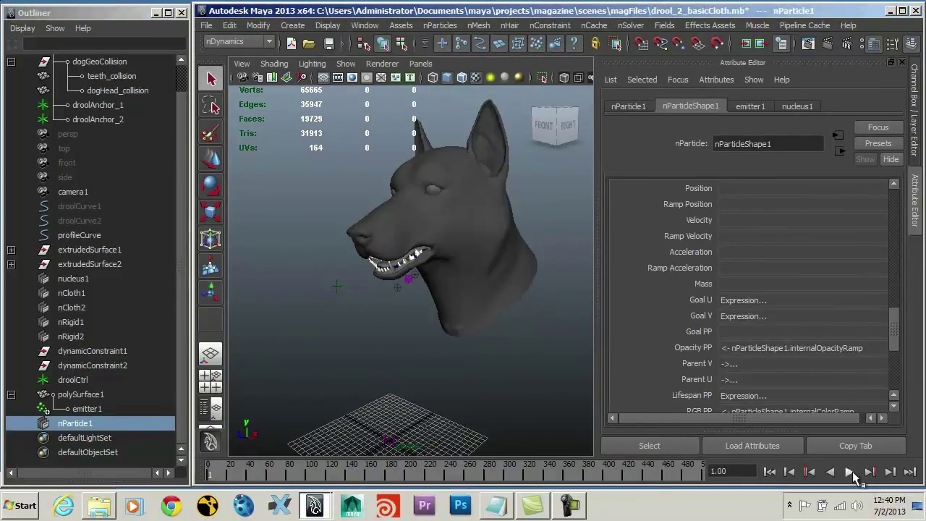
pyautogui.click(849, 471)
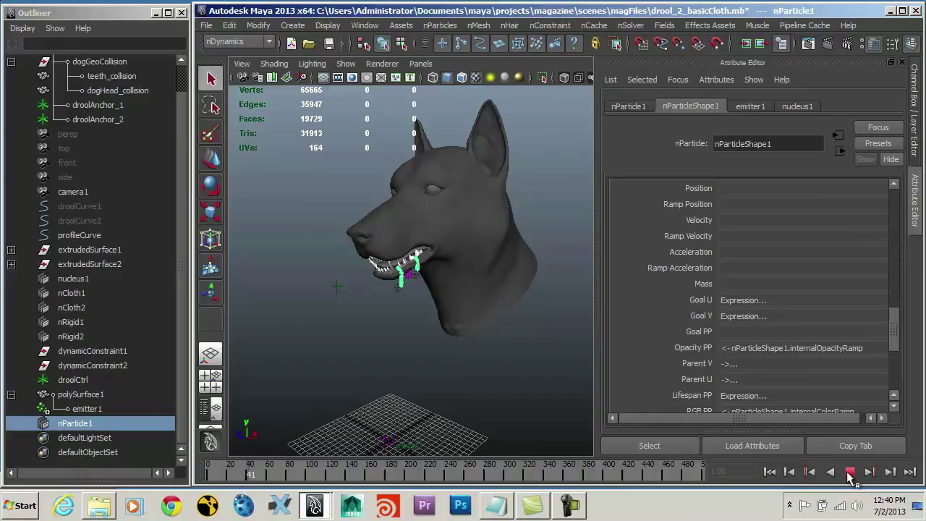
pyautogui.click(849, 472)
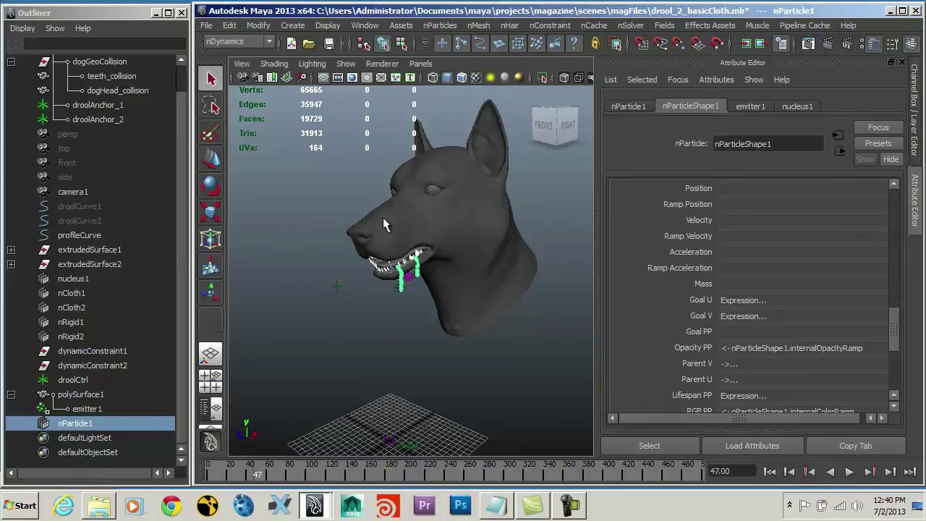
# Set the Forward extra attribute on droolCtrl to 0.050
pyautogui.click(77, 380)
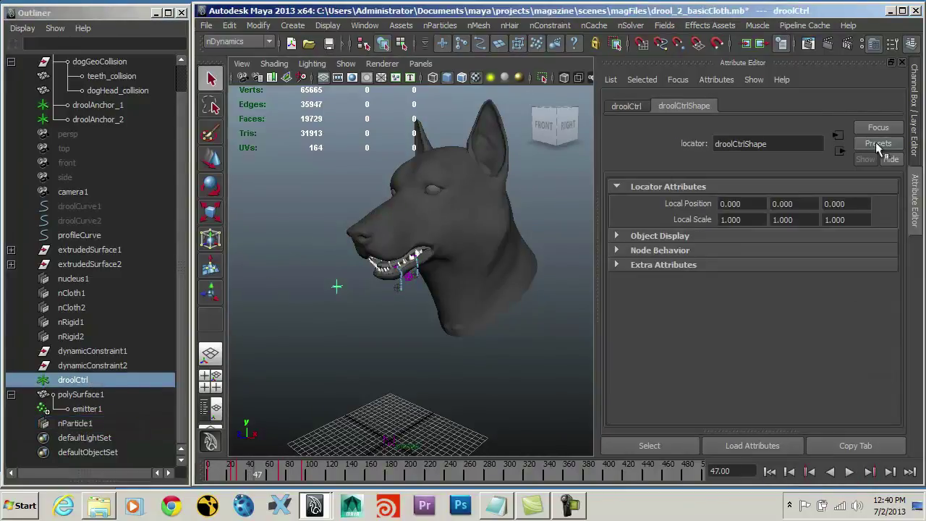
pyautogui.click(626, 106)
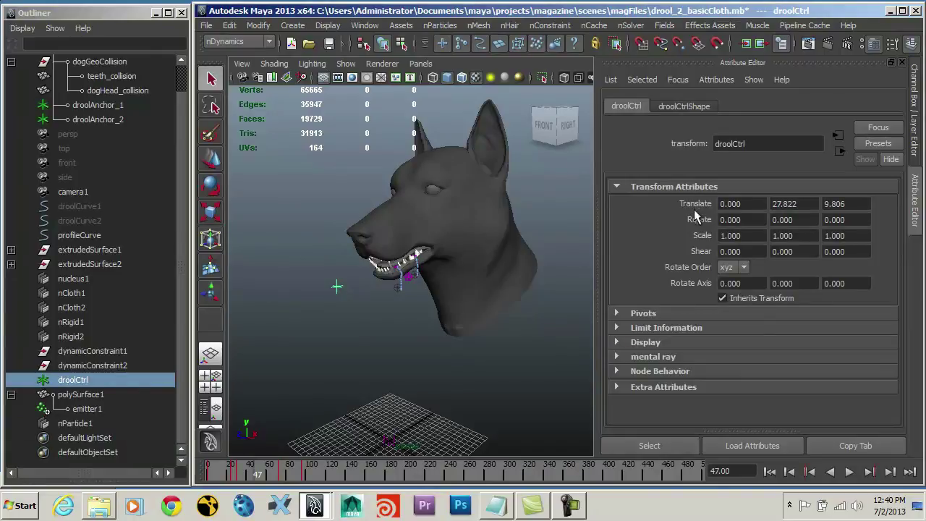
pyautogui.click(649, 391)
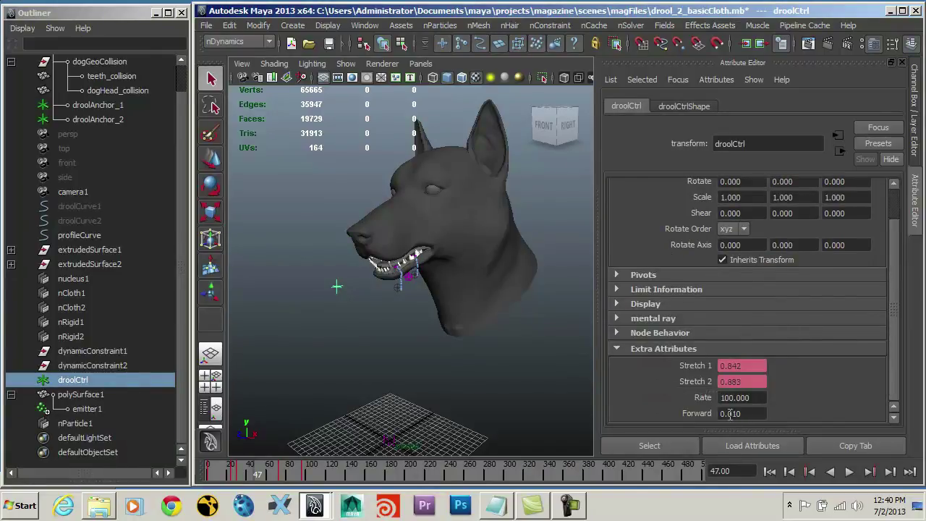
pyautogui.click(737, 414)
pyautogui.press('BackSpace')
pyautogui.press('BackSpace')
pyautogui.write('50')
# Play the simulation from the first frame to check how fast the particles slide down the strands, and stop it
pyautogui.click(769, 472)
pyautogui.click(849, 472)
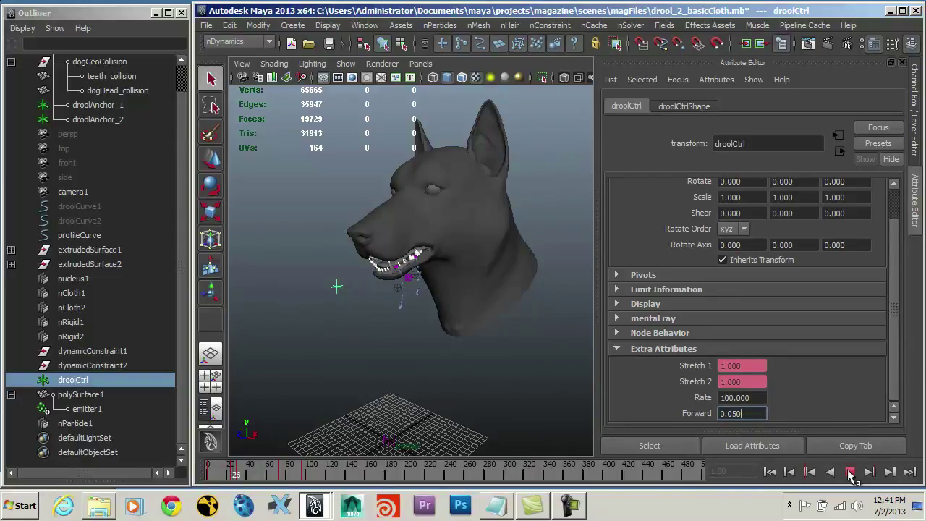
pyautogui.click(850, 471)
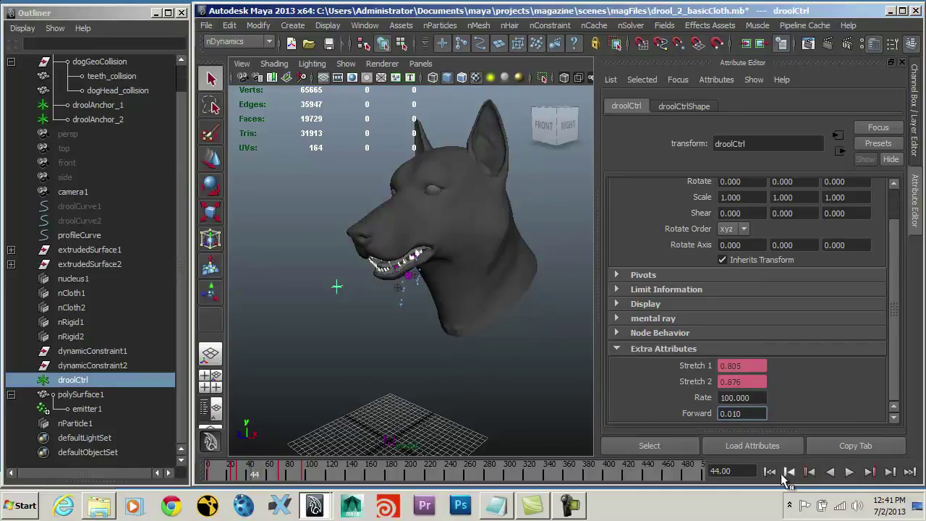
# Replay the simulation from the first frame, pausing and resuming it, to examine the drool strands at the dog's mouth up close
pyautogui.click(769, 471)
pyautogui.click(850, 472)
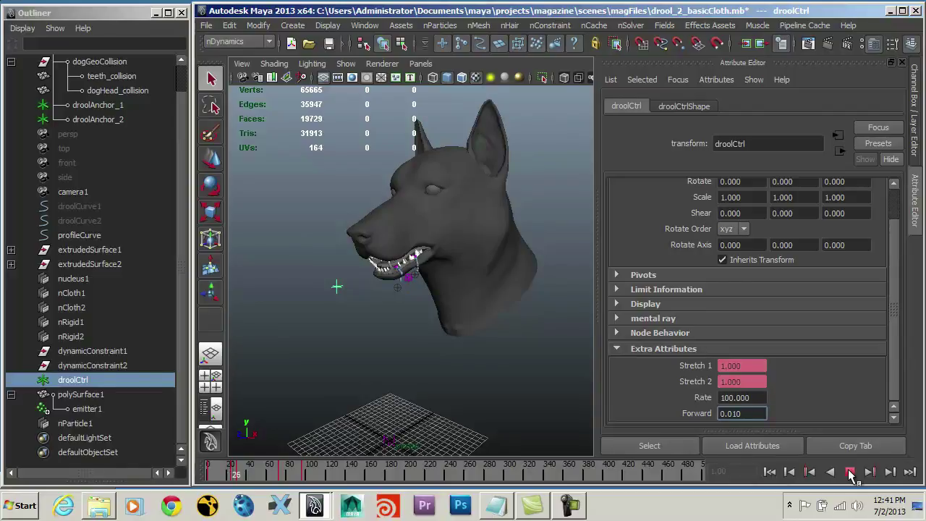
pyautogui.click(851, 473)
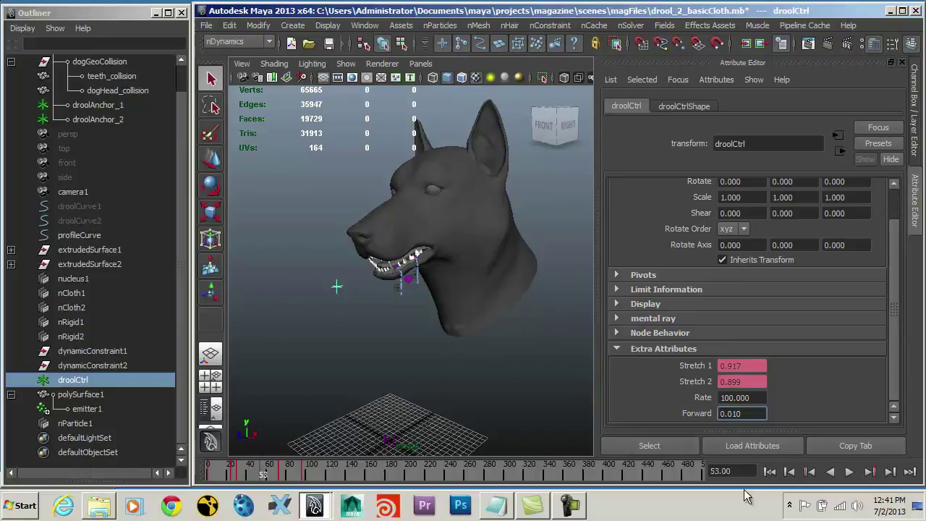
pyautogui.click(850, 472)
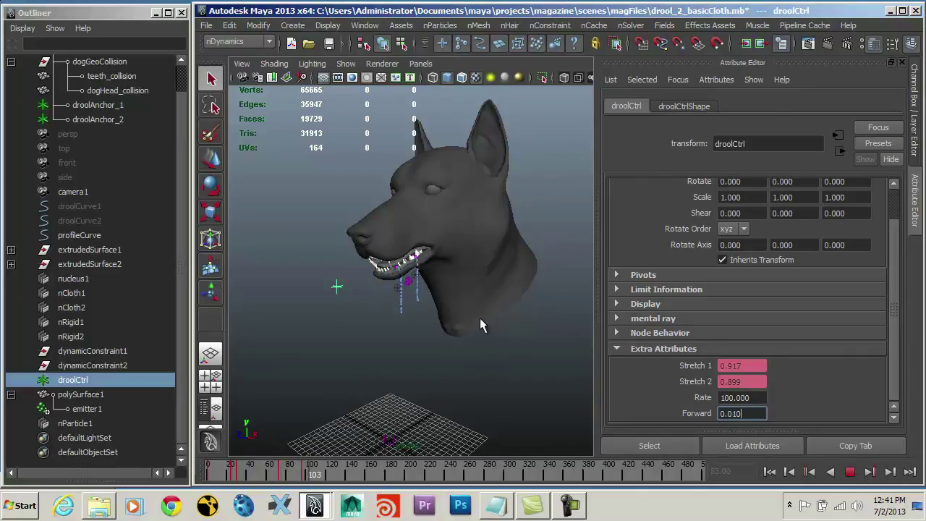
pyautogui.scroll(2, 481, 319)
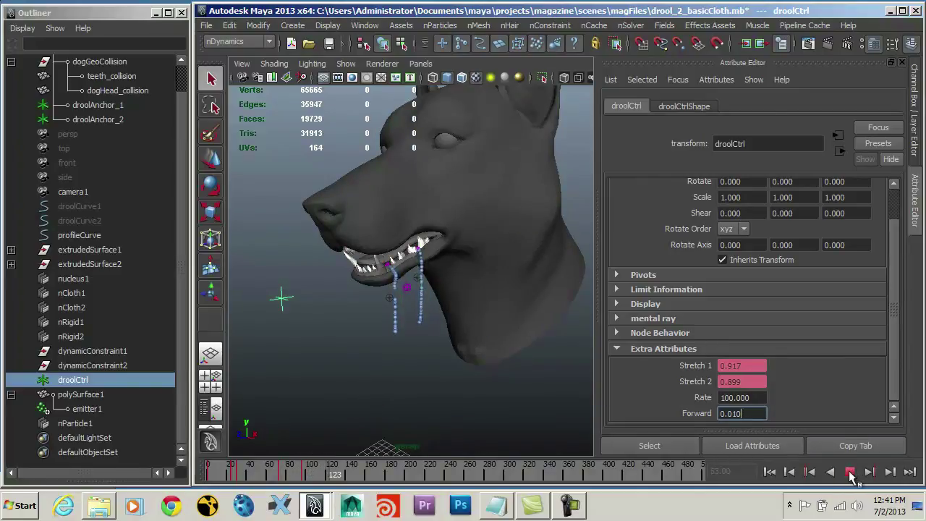